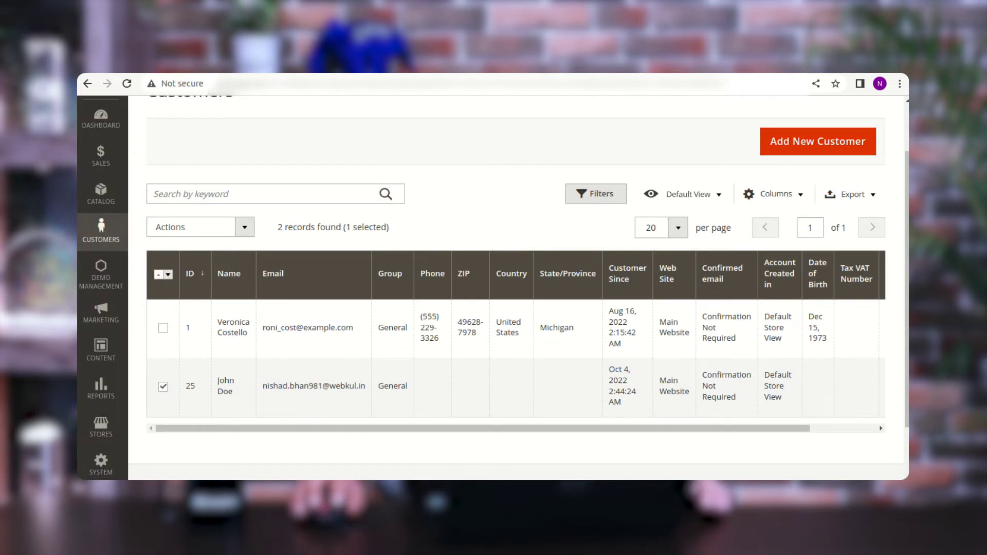
Go to Stores > Settings > Configuration to reach the Webkul Keycloak Connector settings.
scroll(133, 231, "up", 1)
scroll(138, 234, "up", 2)
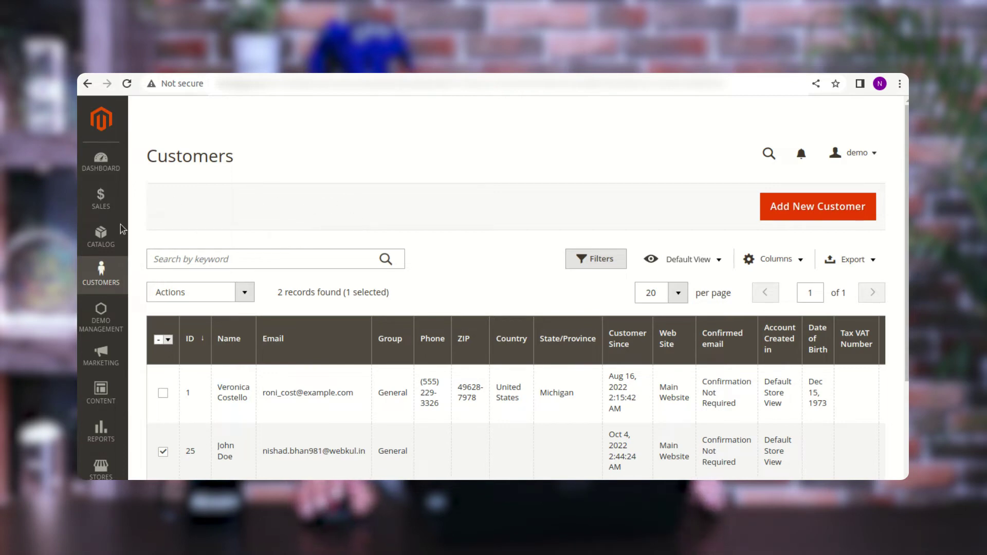
scroll(103, 243, "down", 3)
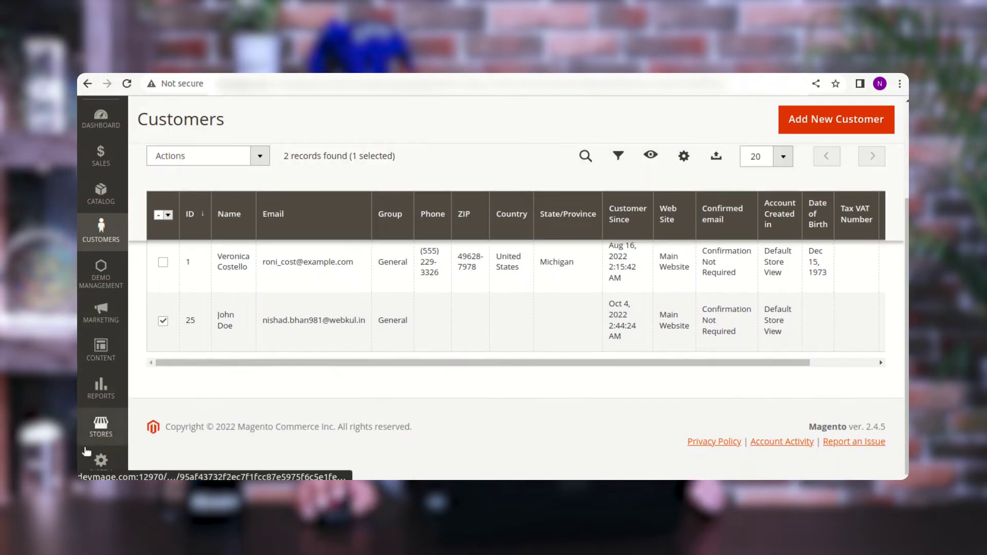
scroll(121, 416, "up", 2)
left_click(121, 416)
scroll(121, 416, "up", 1)
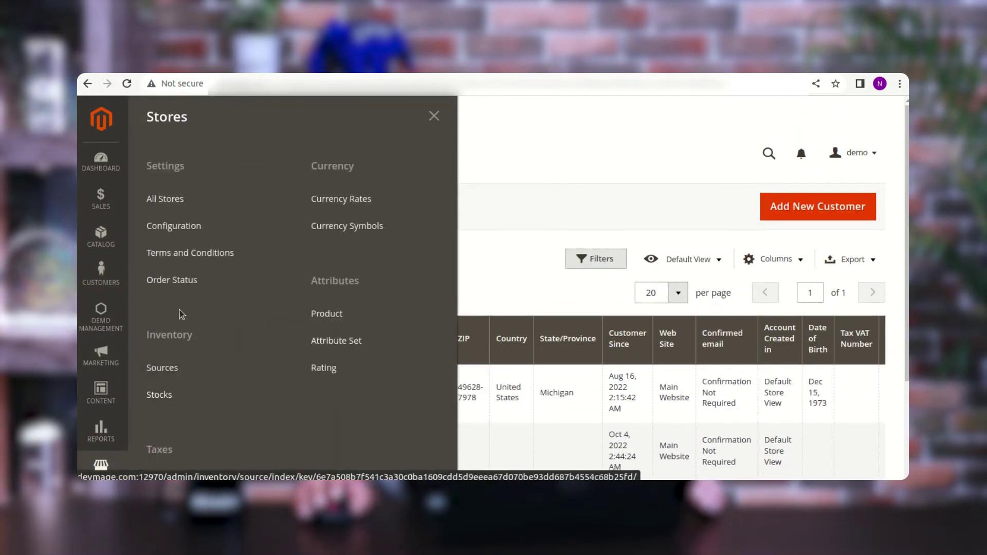
left_click(215, 231)
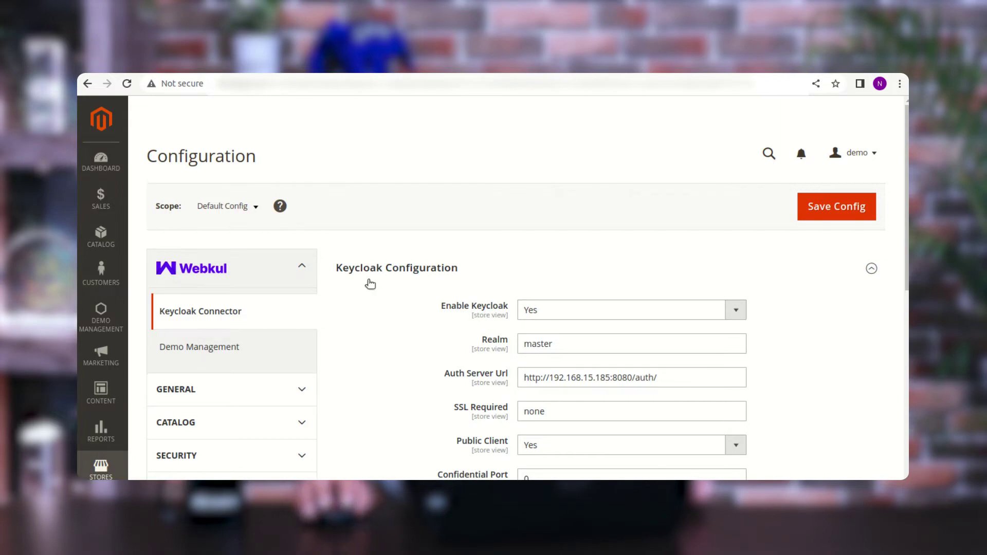
left_click(431, 276)
left_click(431, 276)
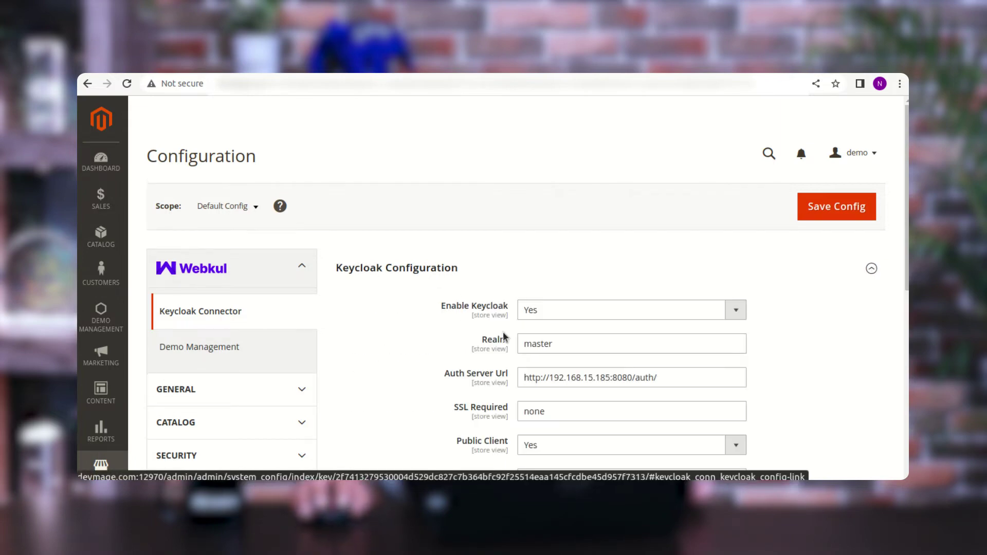
left_click_drag(448, 309, 513, 313)
left_click(541, 315)
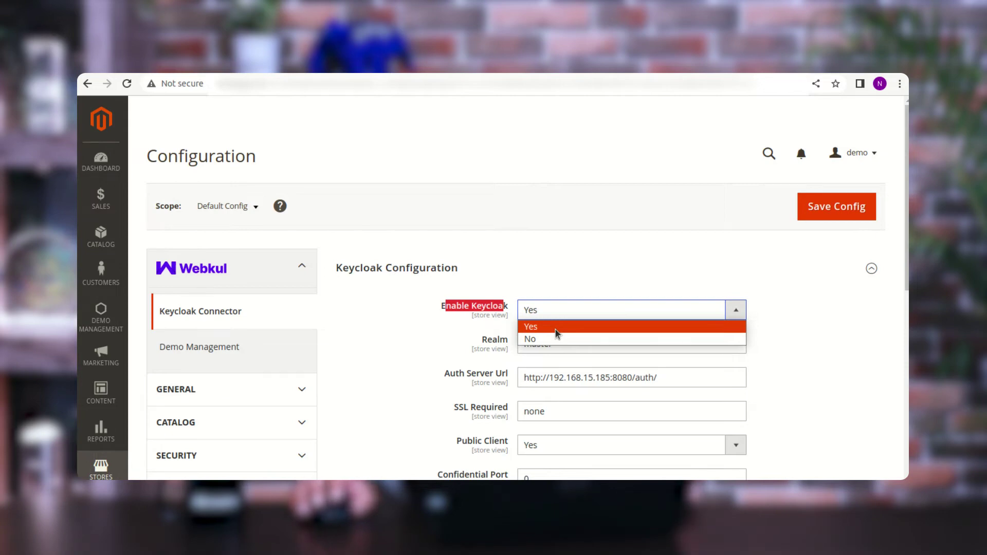
left_click(554, 329)
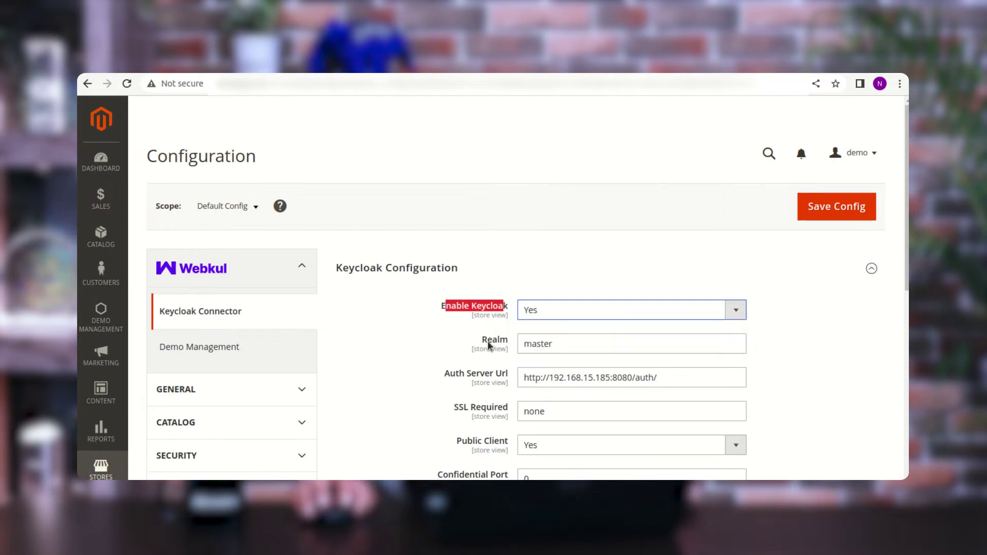
left_click_drag(487, 342, 511, 345)
left_click(524, 351)
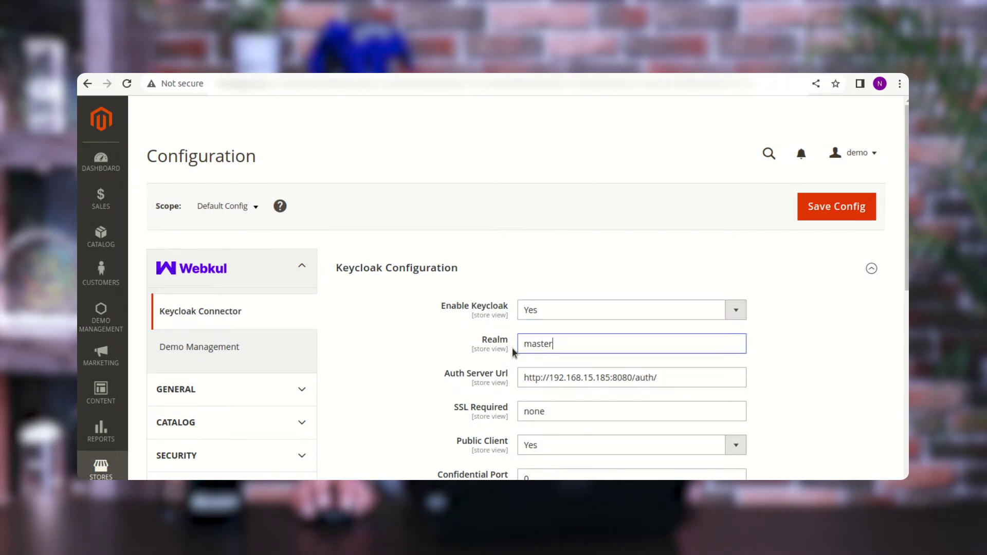
left_click_drag(524, 347, 559, 346)
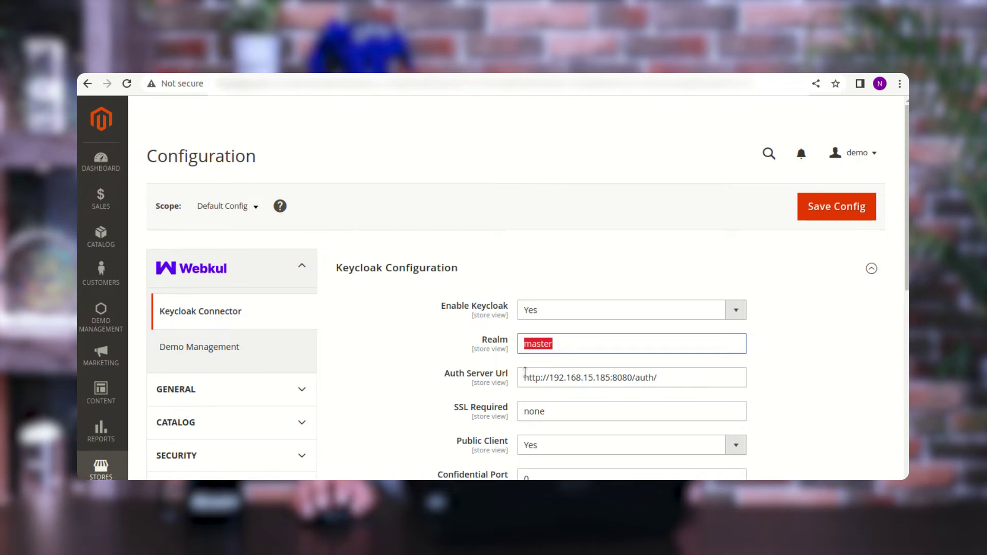
left_click_drag(450, 374, 507, 376)
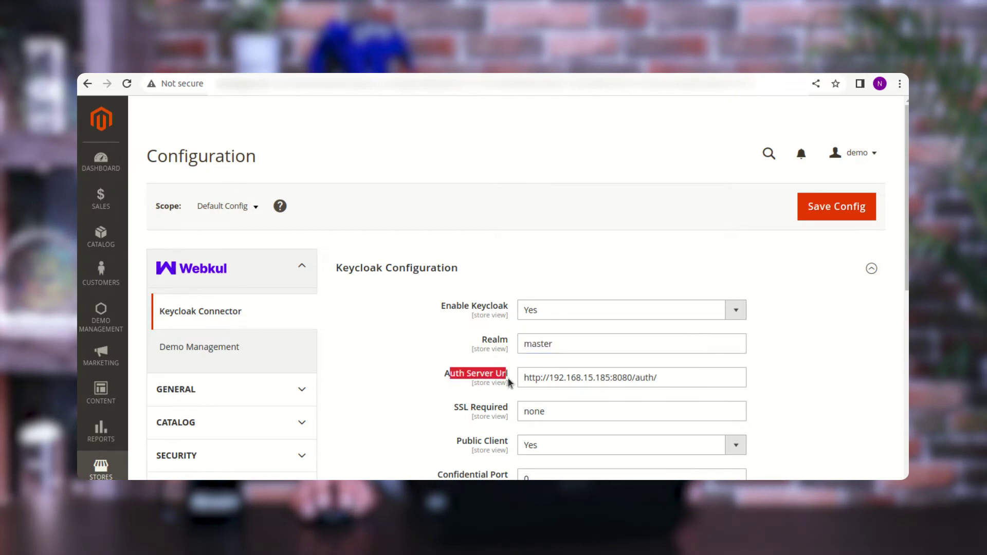
double_click(556, 348)
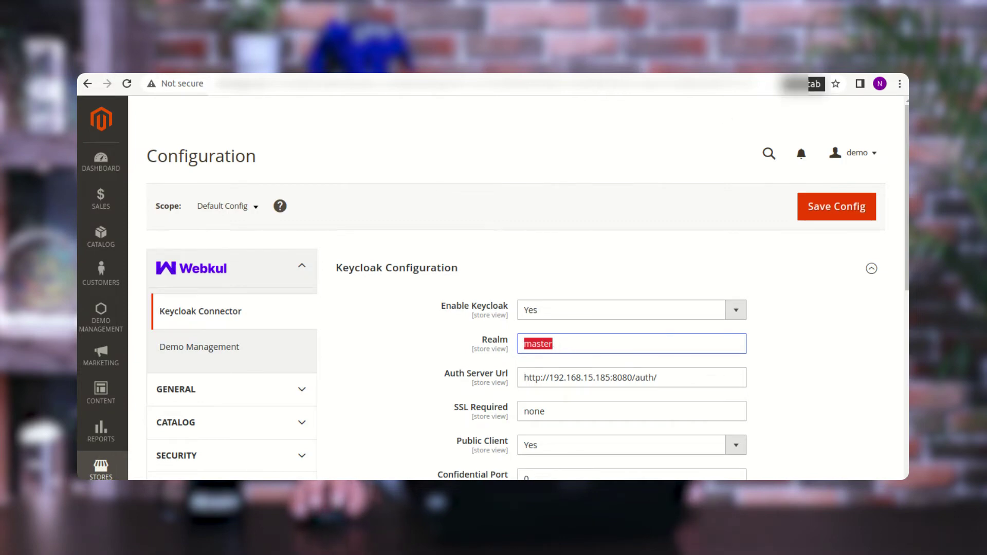
key("ctrl+t")
Open the Keycloak Admin Console bookmark, sign out, and sign back in with the saved admin login.
left_click(720, 104)
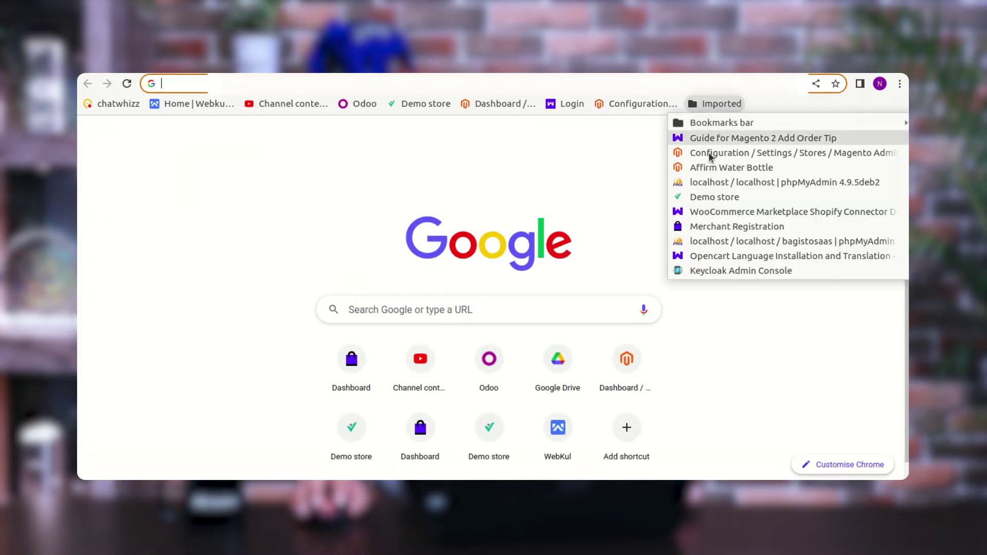
left_click(715, 270)
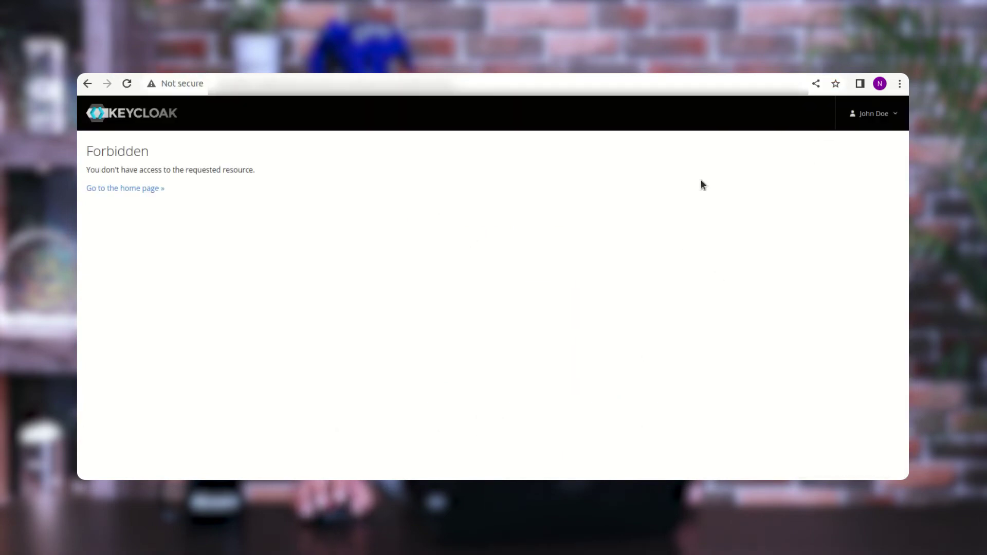
left_click(871, 114)
left_click(846, 179)
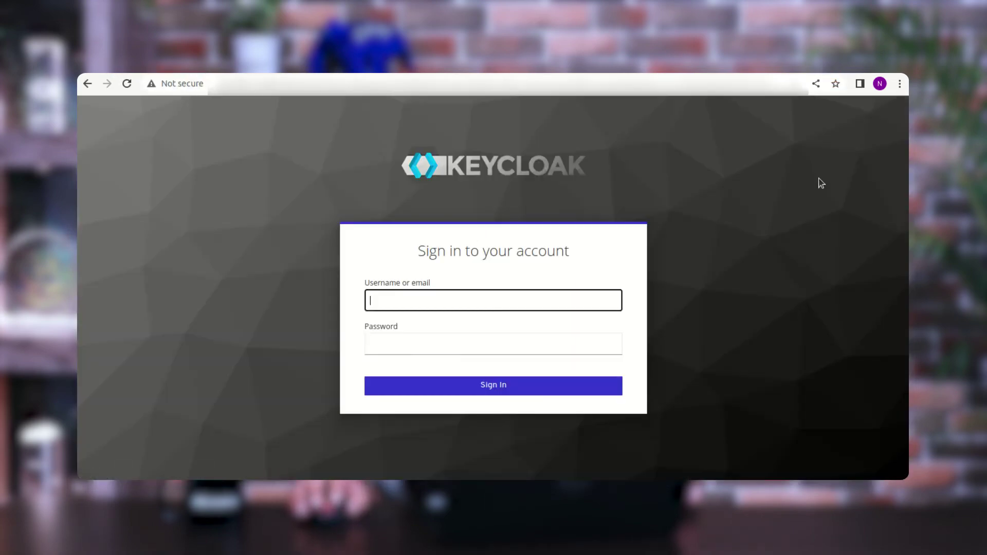
left_click(457, 291)
left_click(485, 346)
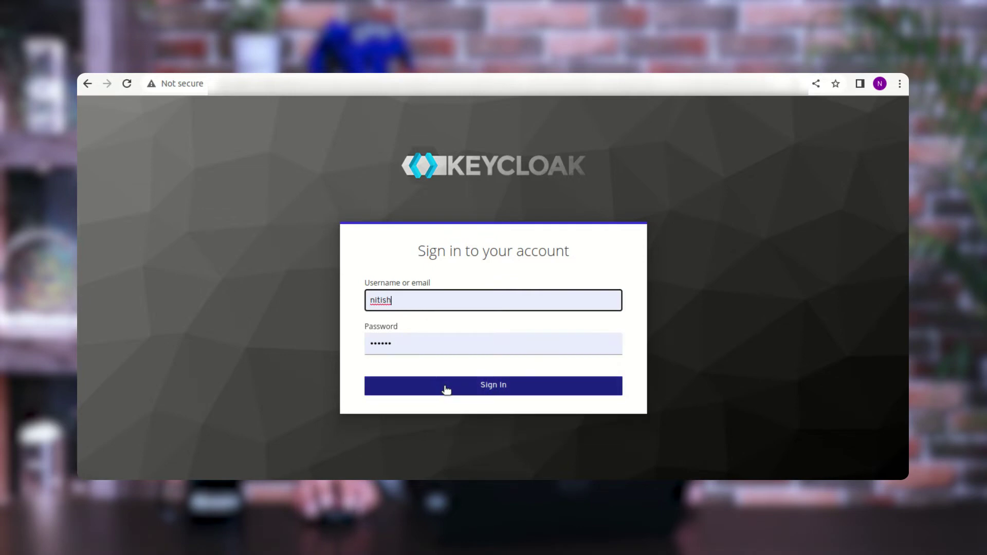
left_click(446, 385)
left_click(598, 274)
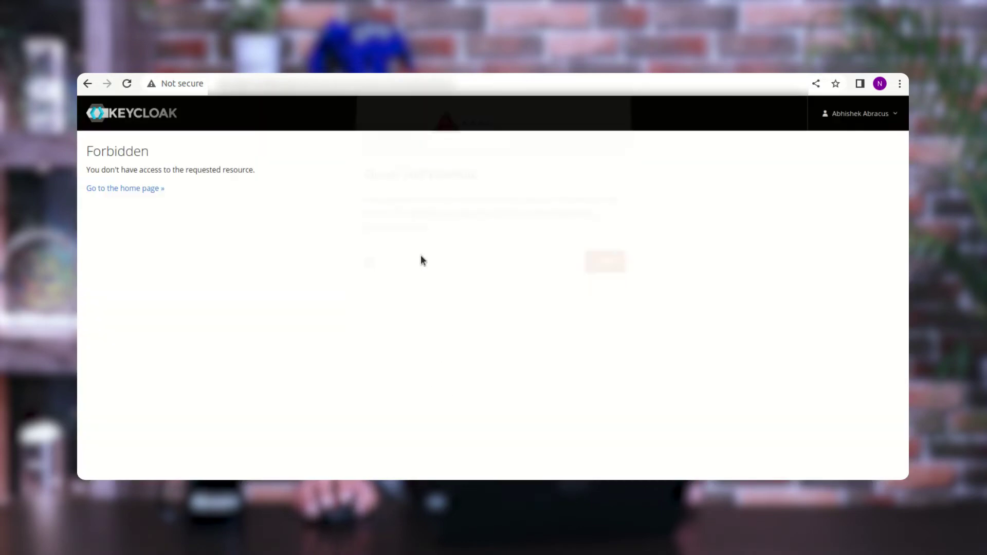
Go to the Keycloak admin home page and point out the Master realm's Name setting.
left_click(119, 188)
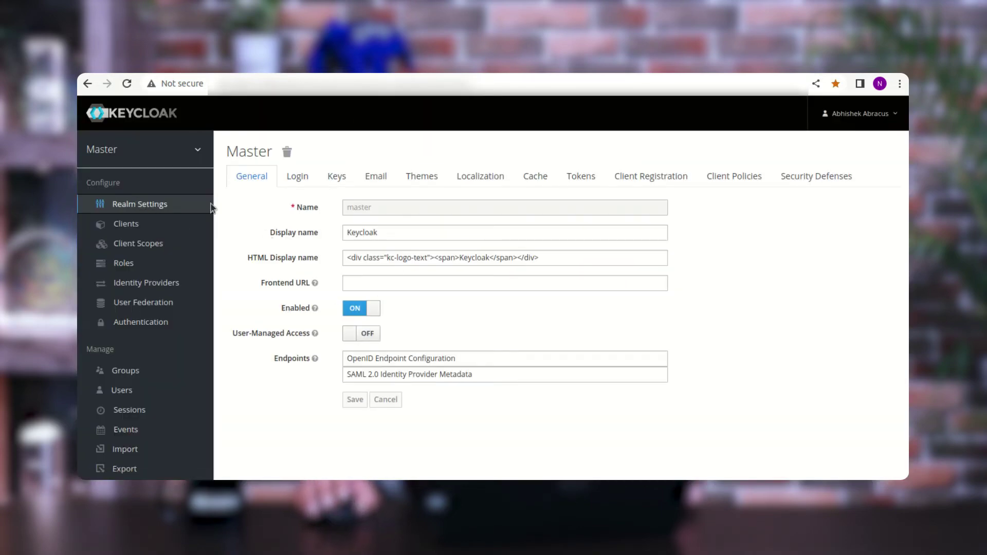
mouse_move(133, 141)
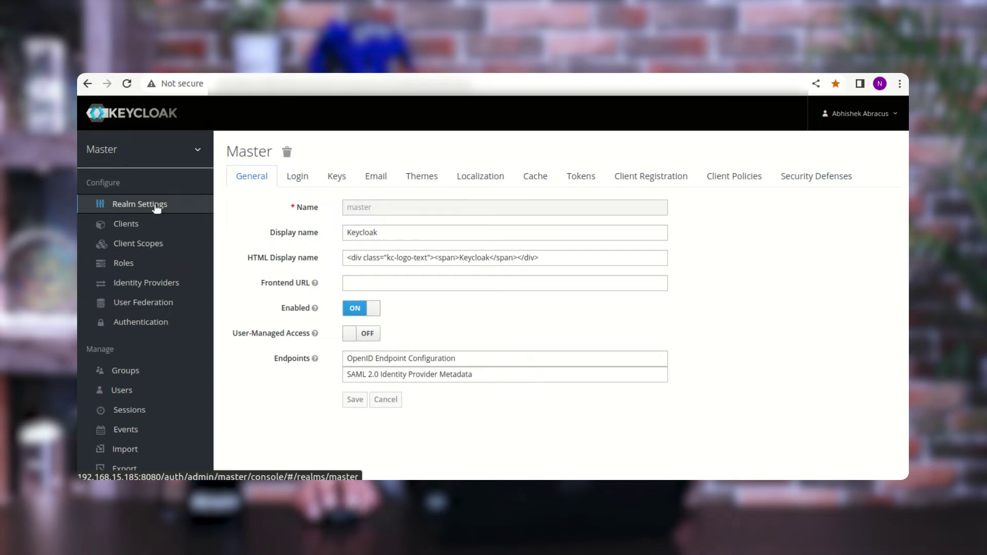
left_click_drag(296, 207, 317, 211)
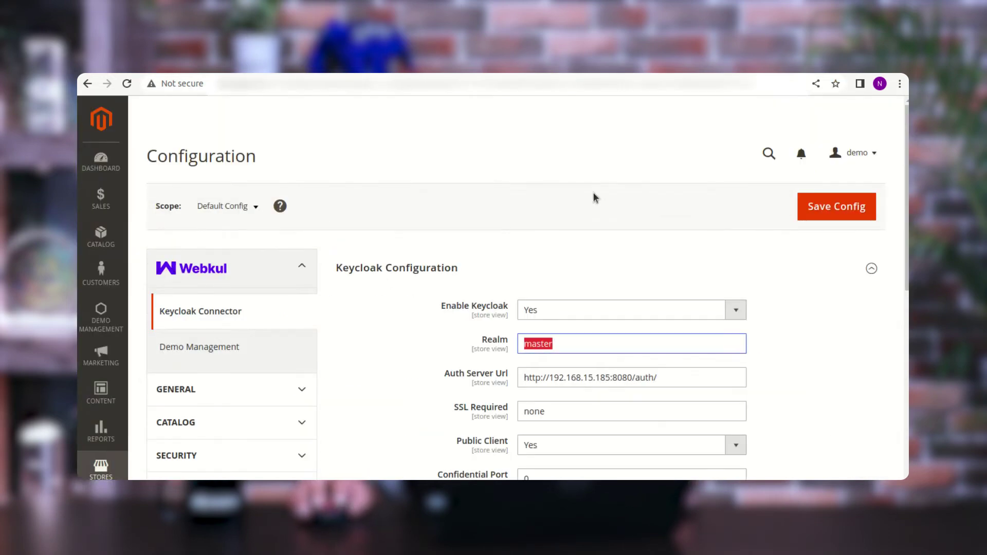
Review the Realm 'master', Auth Server Url and SSL Required 'none' connector fields.
left_click(564, 342)
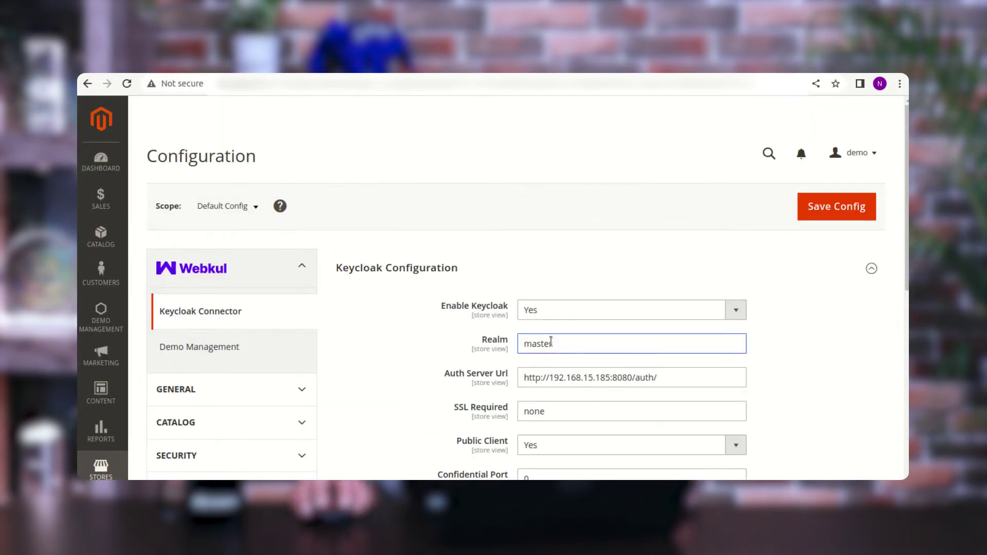
double_click(564, 342)
left_click_drag(445, 374, 459, 376)
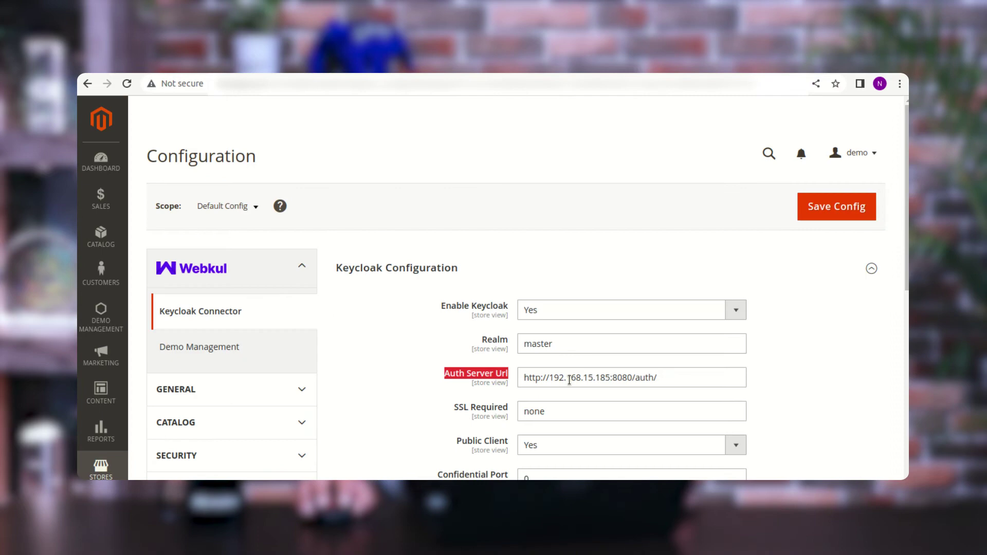
left_click(575, 380)
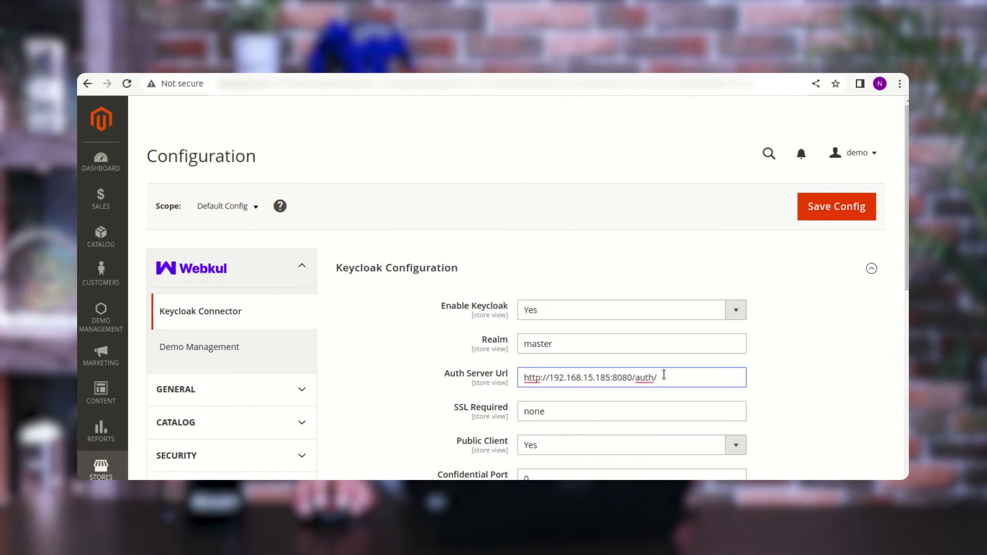
left_click_drag(670, 377, 509, 378)
scroll(519, 375, "down", 2)
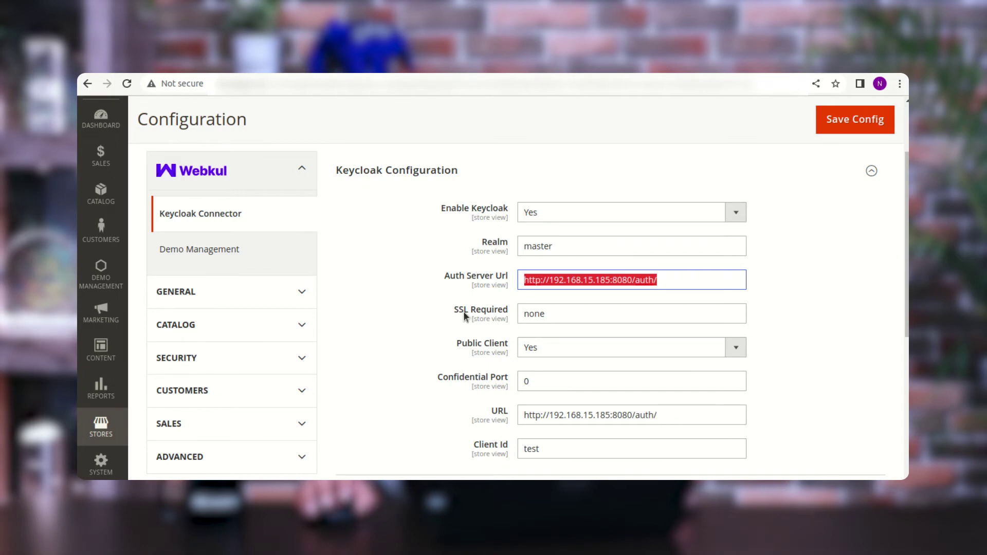
left_click(554, 315)
scroll(454, 319, "down", 2)
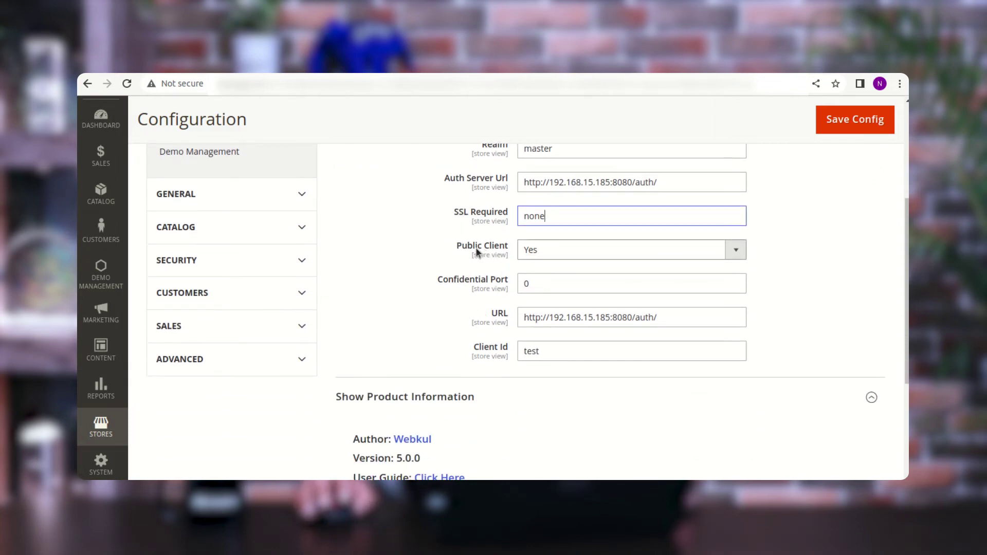
Keep Public Client at Yes and highlight the Confidential Port, URL and Client Id fields.
left_click_drag(458, 251, 504, 252)
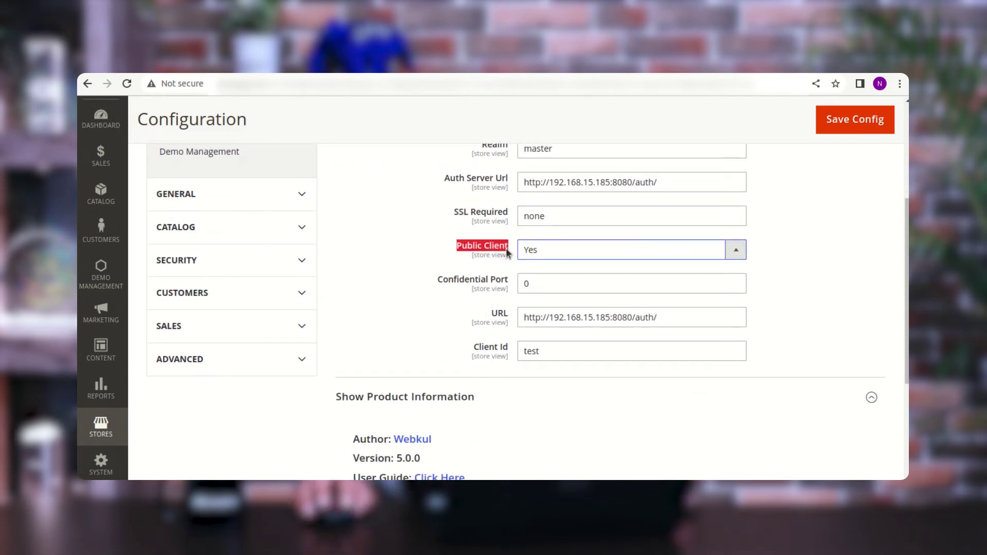
left_click(573, 257)
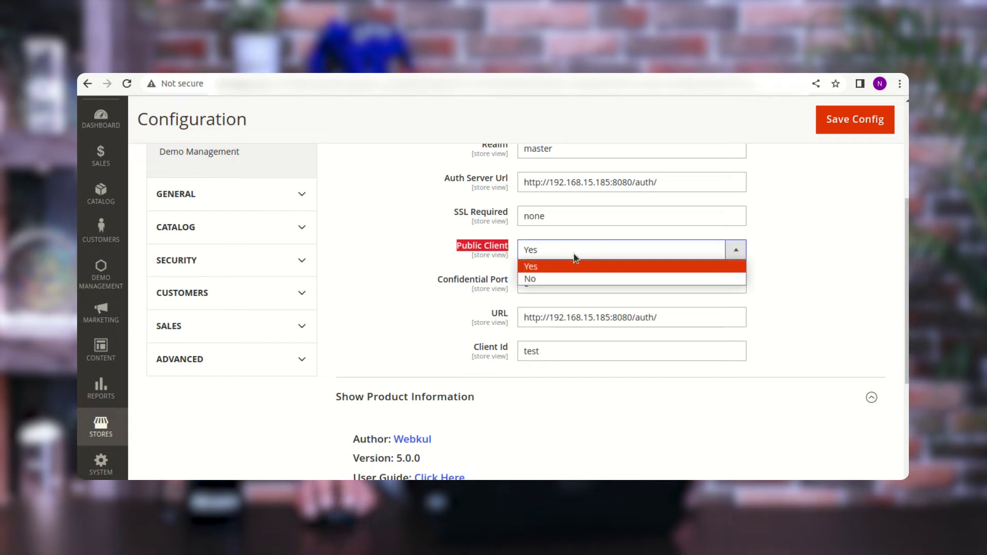
left_click(414, 254)
left_click_drag(437, 278, 521, 288)
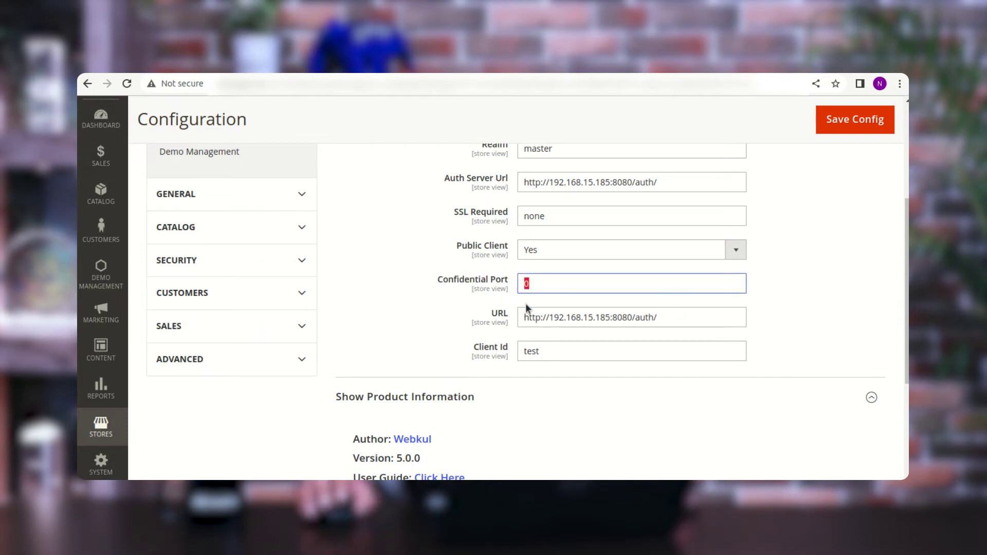
double_click(492, 316)
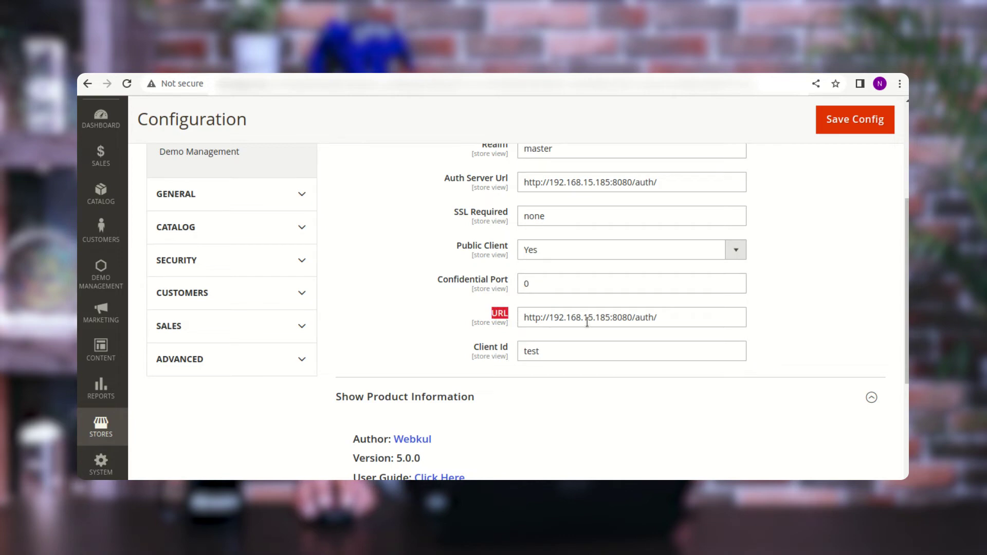
left_click_drag(661, 316, 525, 319)
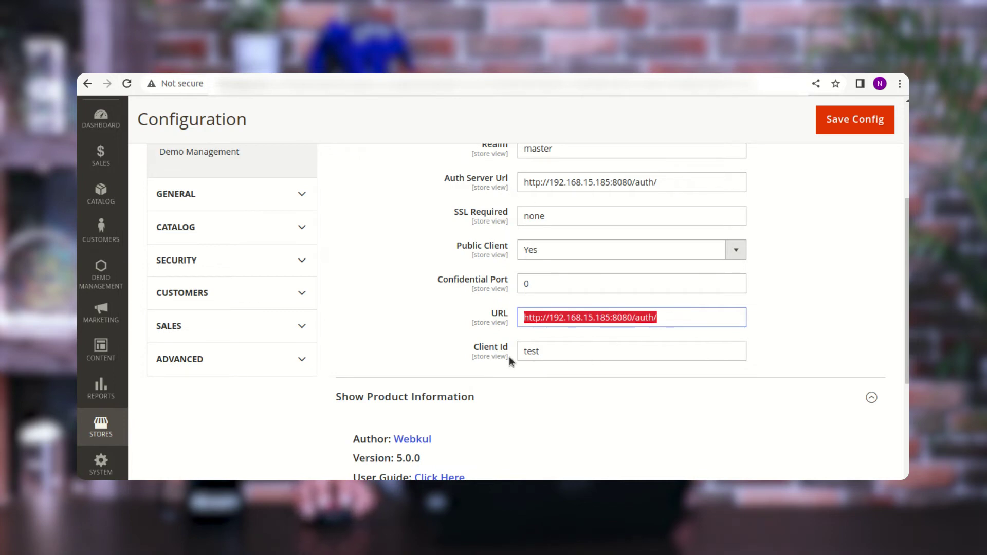
left_click_drag(475, 348, 509, 350)
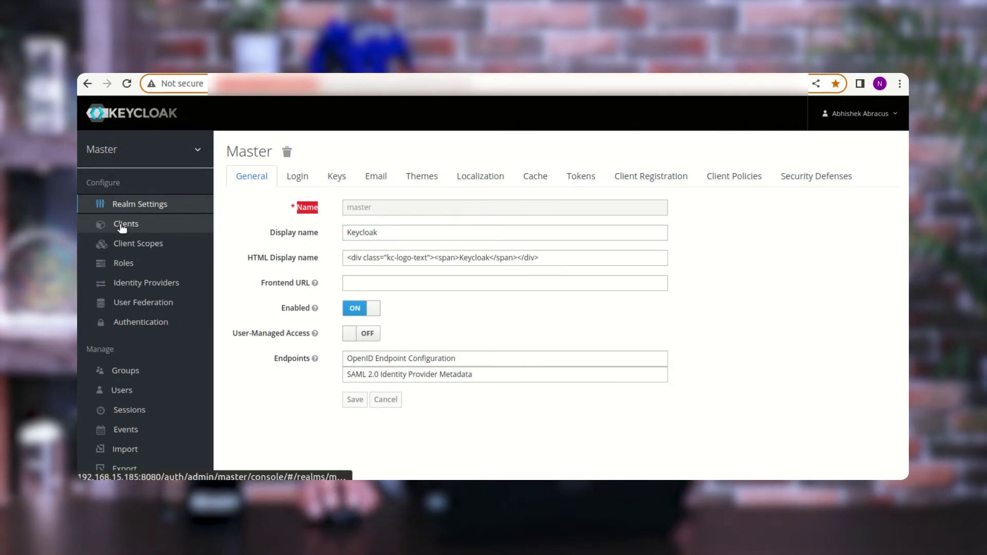
List the master realm's Keycloak clients, then enter Client Id 'test' in Magento and save.
left_click(137, 232)
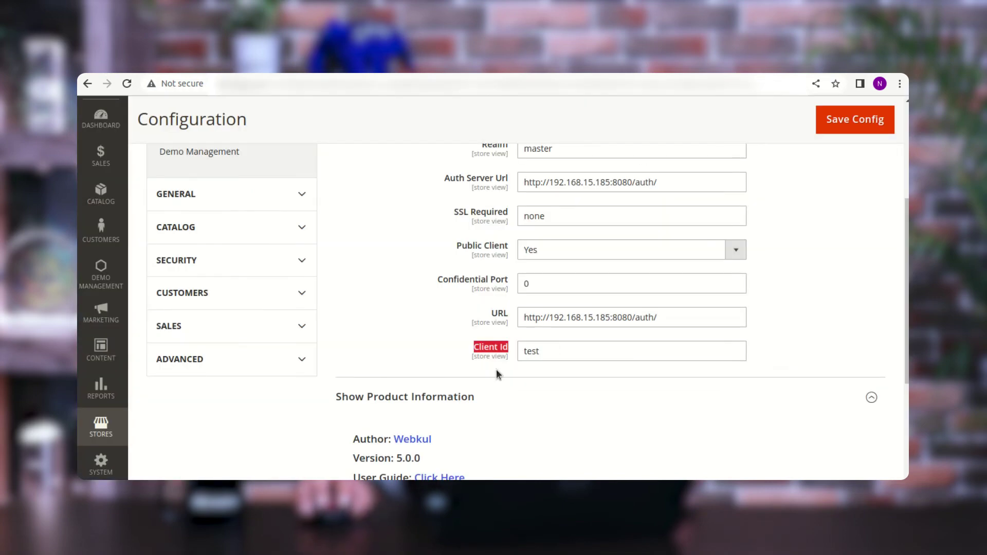
left_click(543, 353)
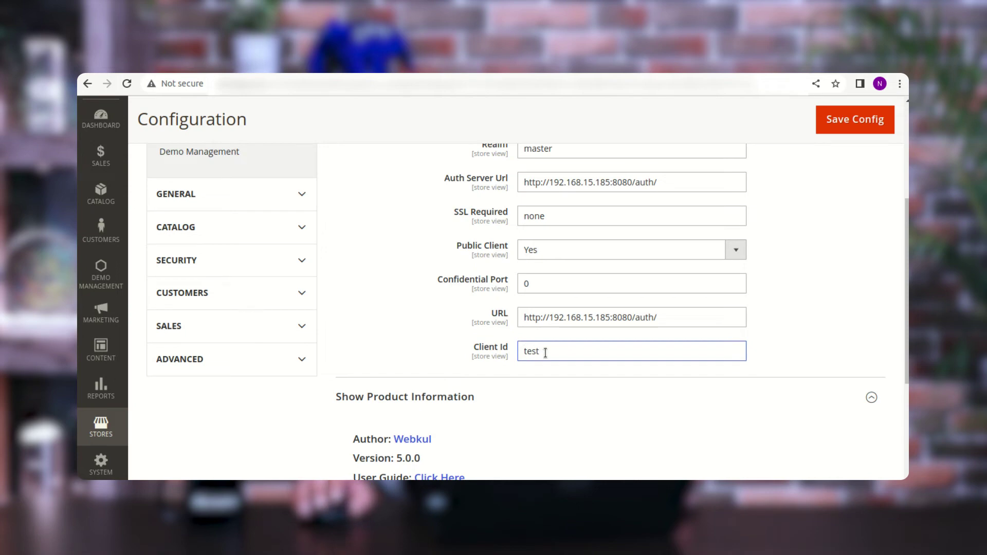
type("test")
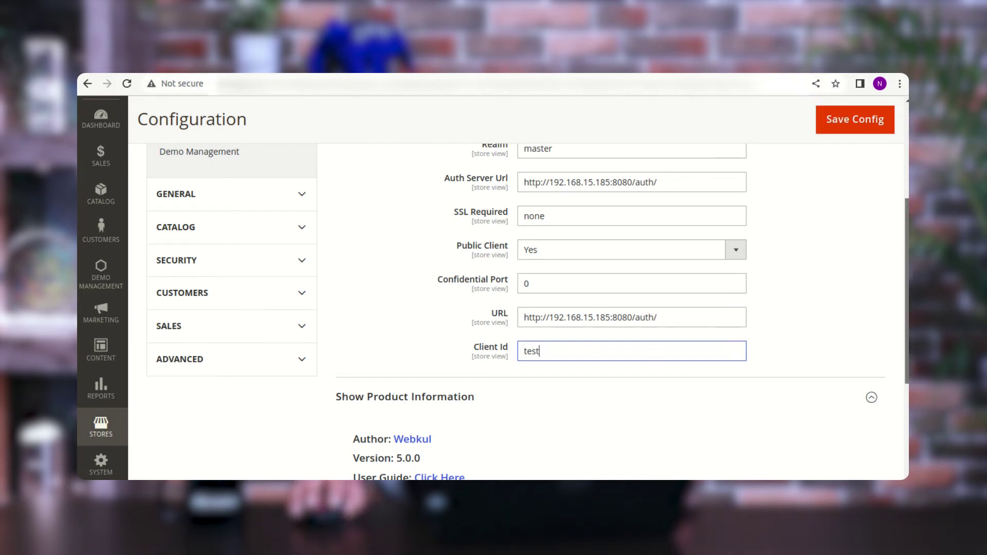
scroll(906, 257, "up", 4)
left_click(834, 198)
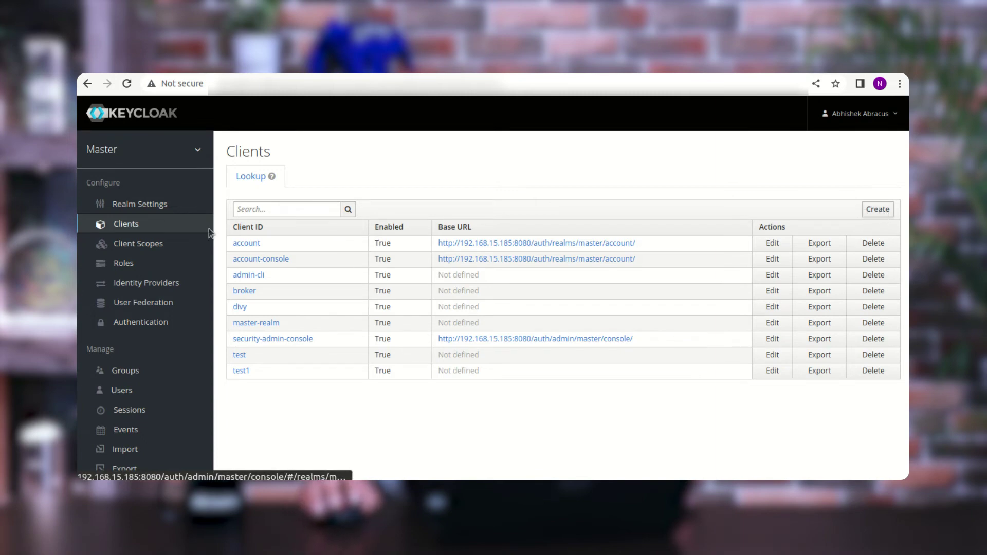
left_click(878, 209)
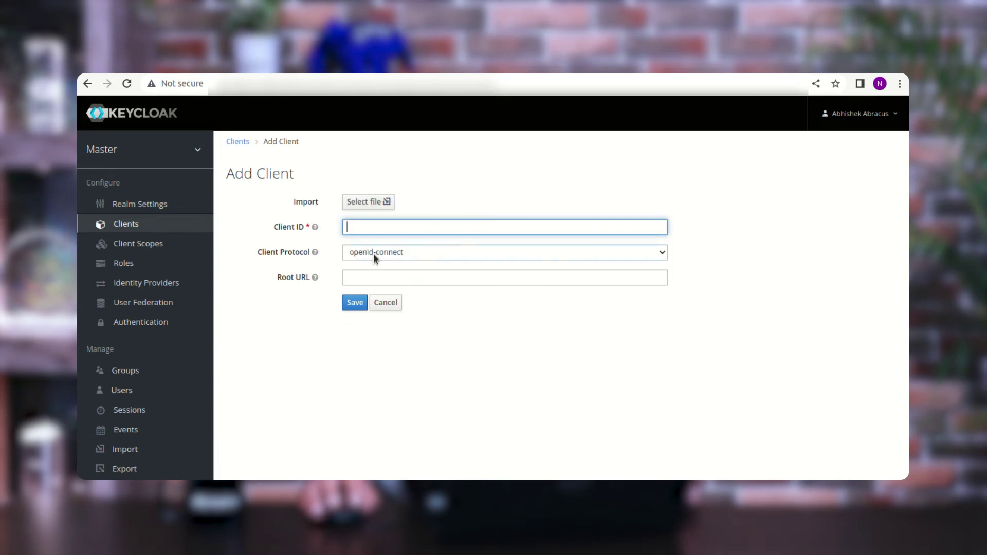
left_click(362, 280)
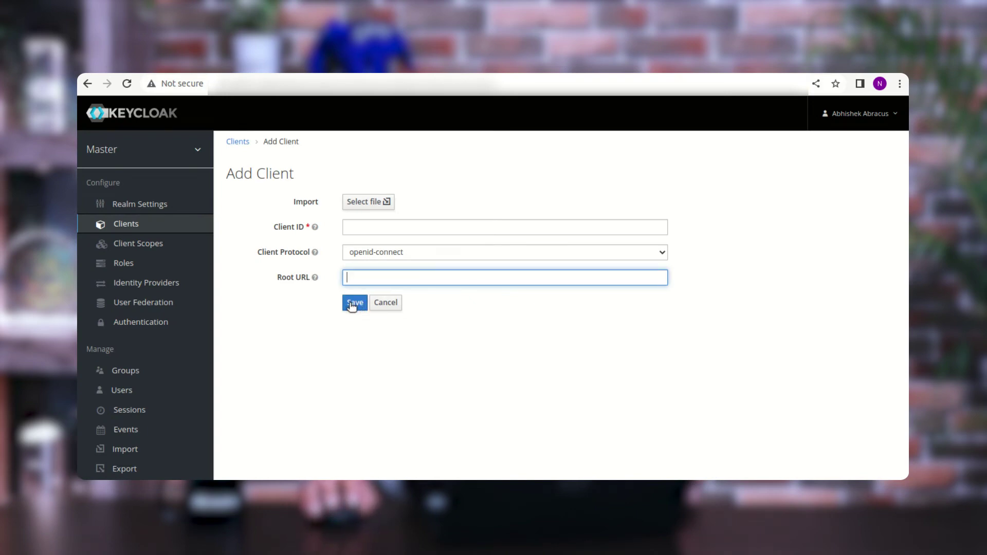
left_click(189, 225)
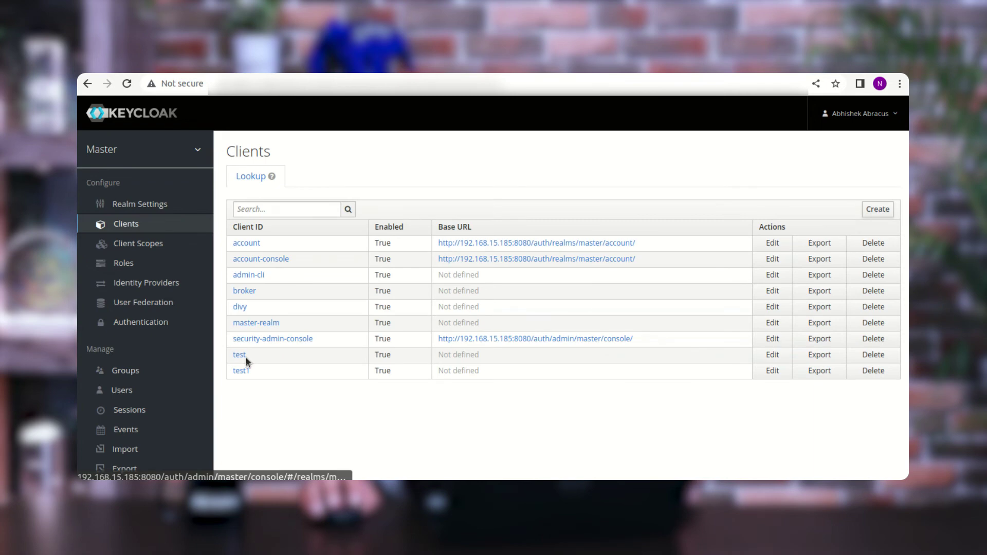
Open the test client's settings and review its Valid Redirect URIs and Web Origins.
left_click(771, 354)
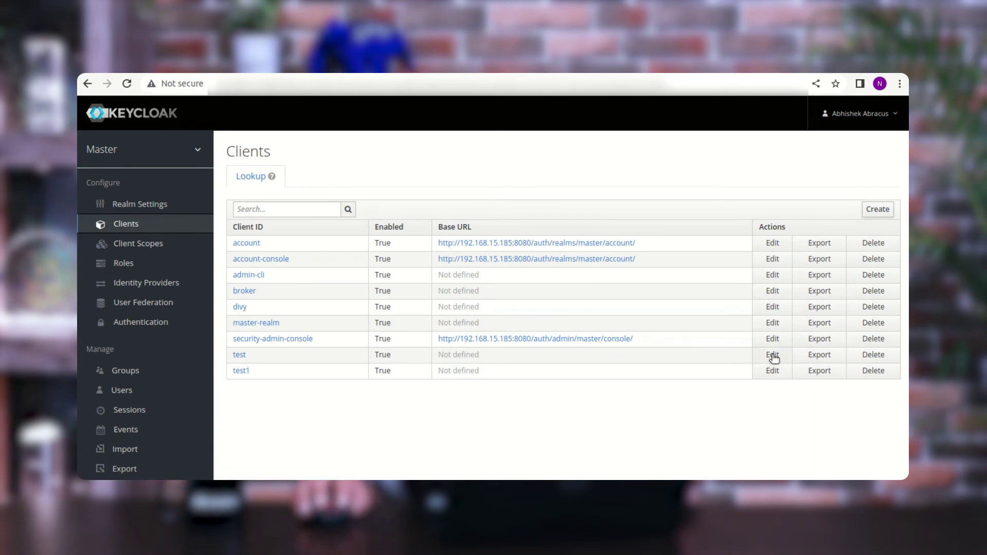
scroll(383, 308, "down", 6)
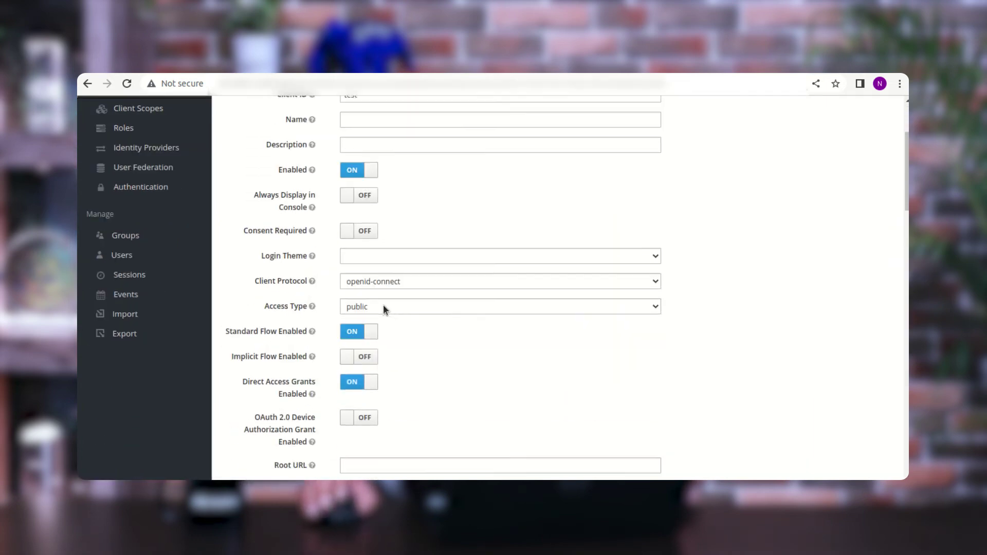
scroll(383, 308, "down", 1)
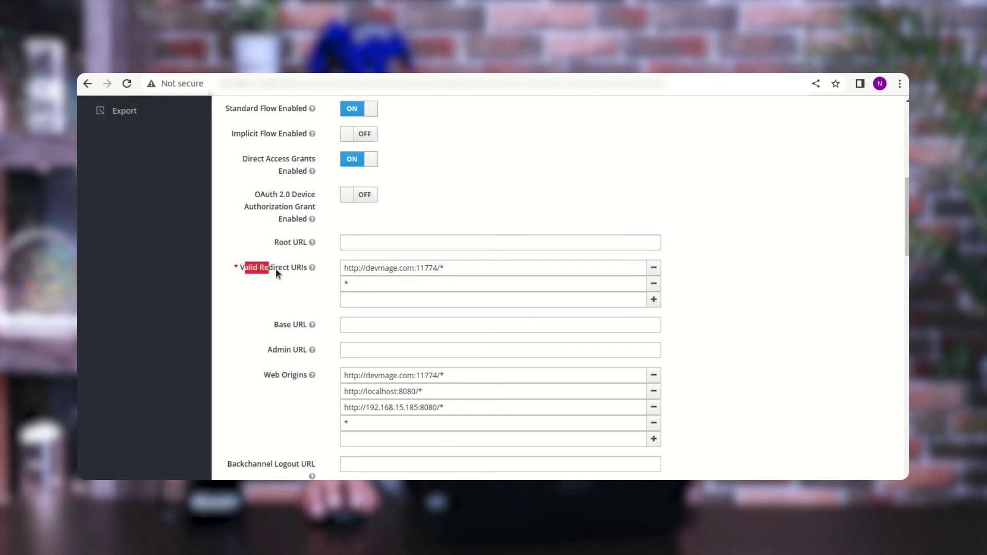
left_click(435, 270)
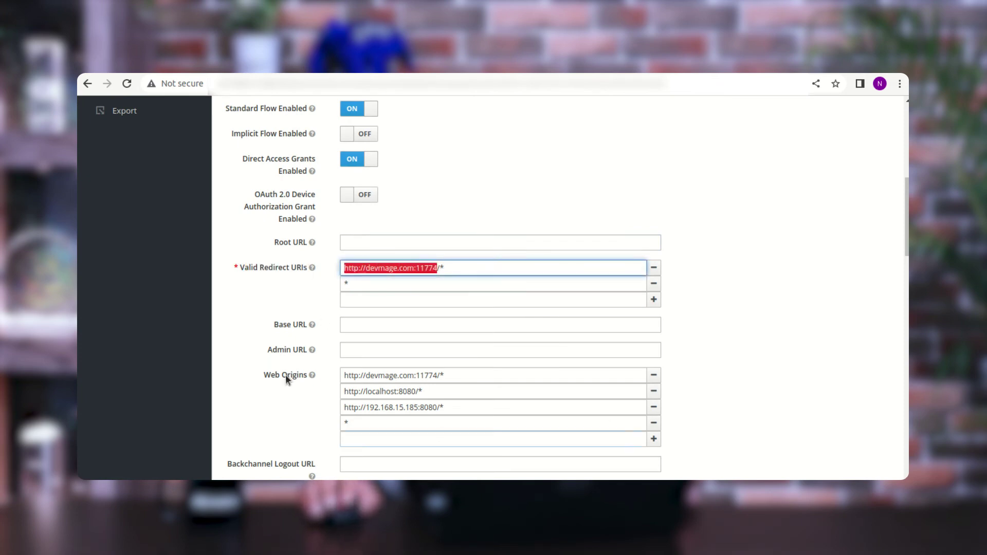
scroll(285, 375, "down", 2)
left_click_drag(269, 278, 303, 278)
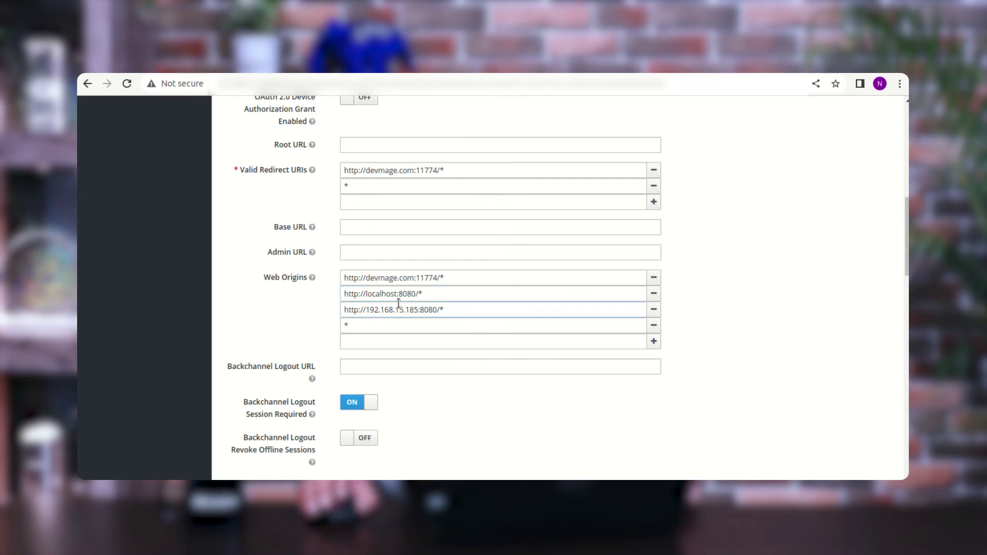
scroll(398, 303, "up", 6)
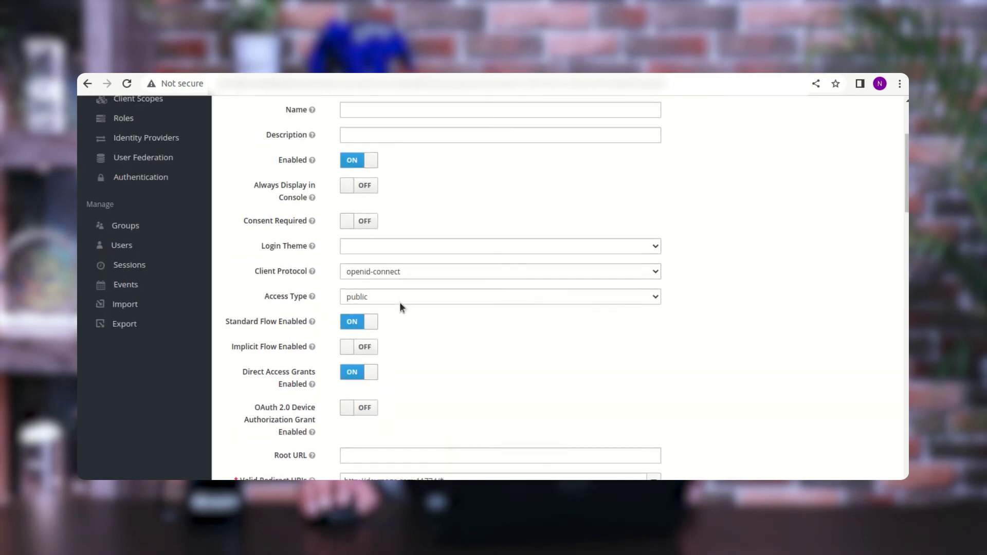
scroll(400, 303, "up", 3)
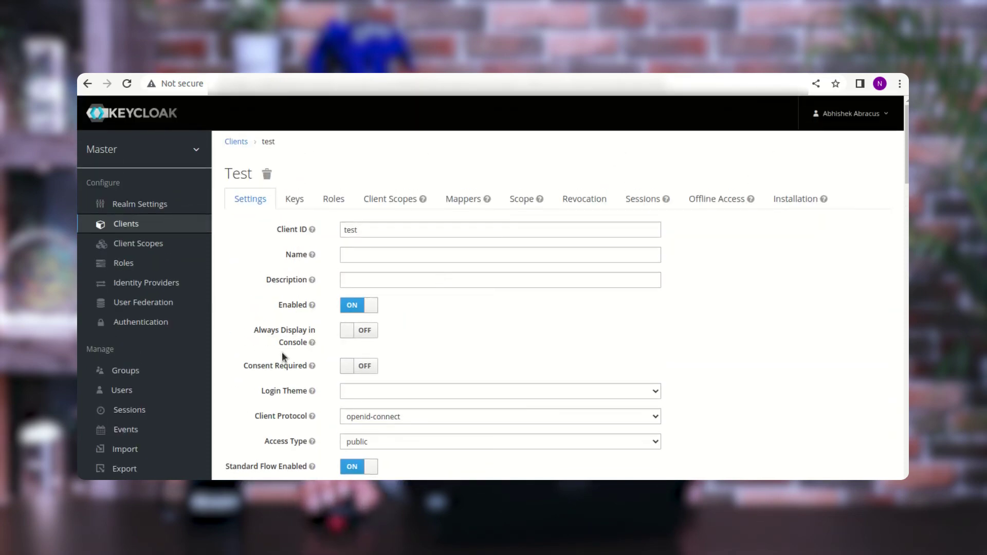
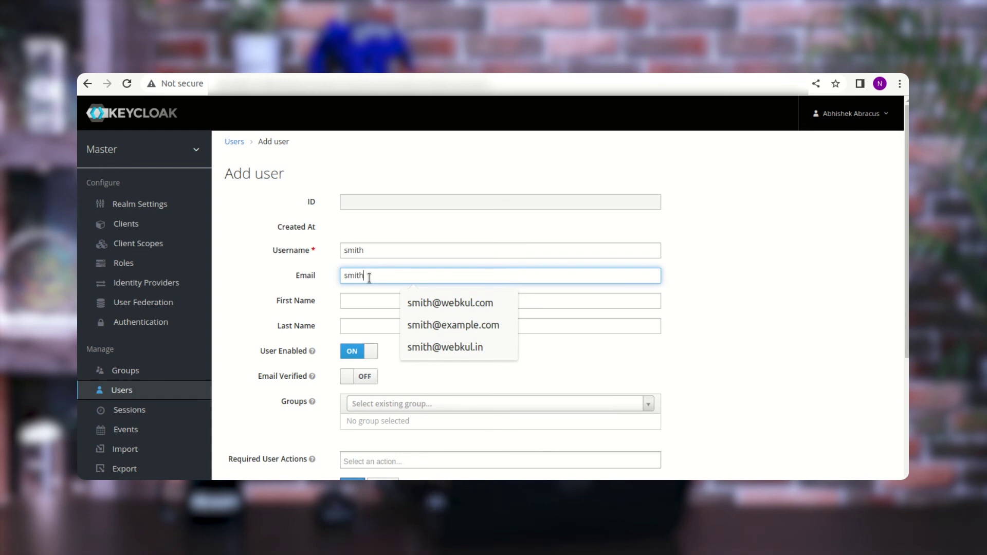
Fill in user smith's suggested e-mail, first name 'smith' and last name 'doe', then save.
left_click(447, 305)
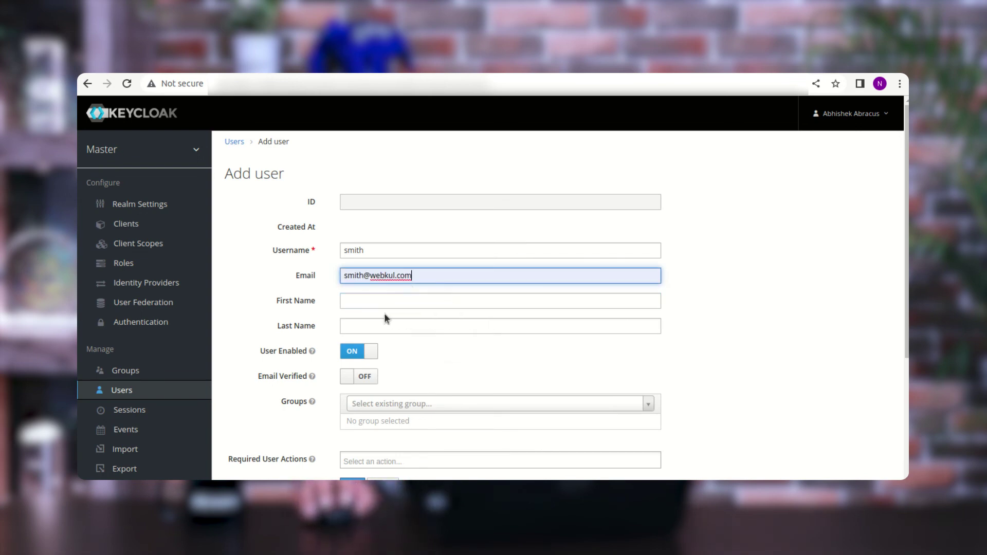
left_click(366, 300)
type("smith")
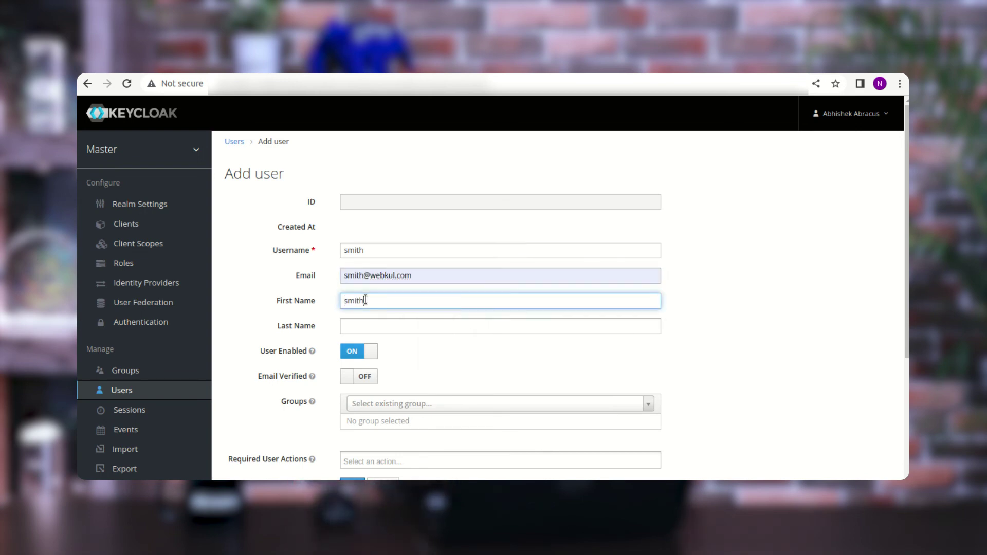
key("Tab")
type("doe")
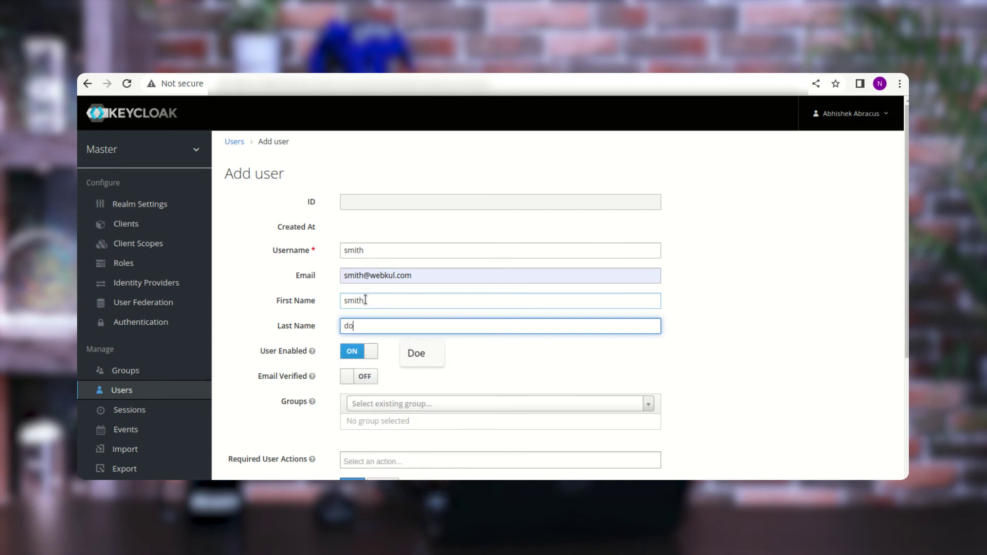
scroll(377, 410, "down", 2)
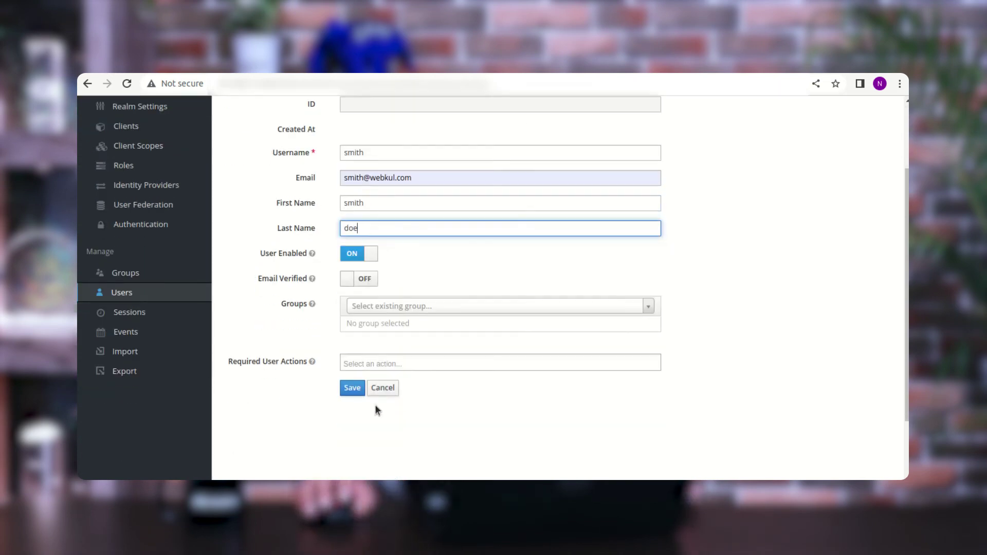
left_click(350, 390)
scroll(360, 380, "up", 1)
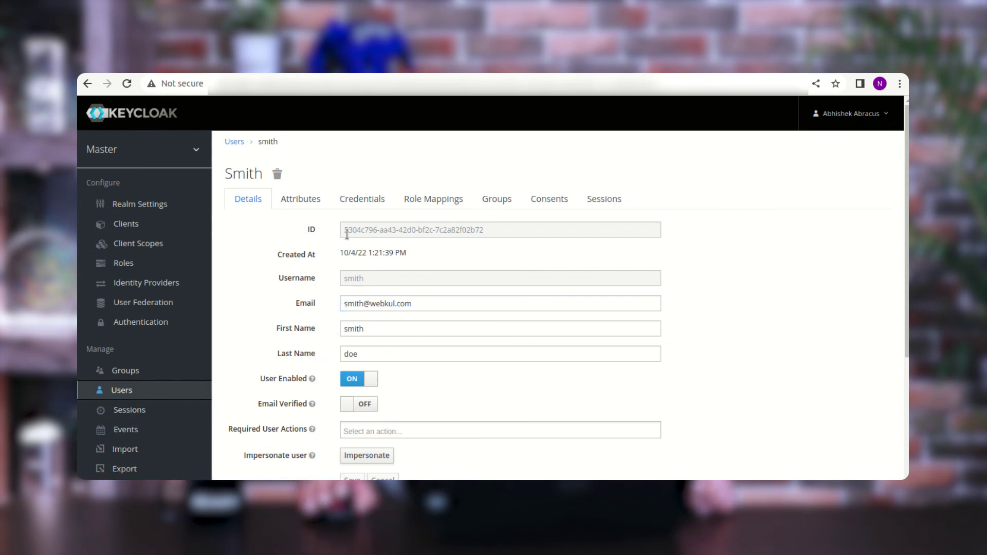
On smith's Credentials tab, enter and confirm a new password and confirm setting it.
left_click(362, 200)
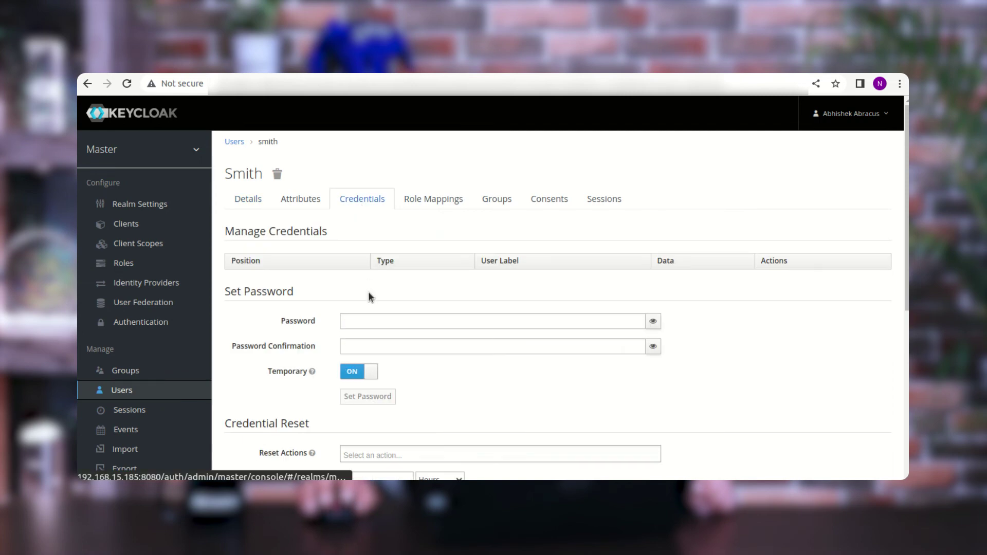
left_click(364, 323)
type("•••••")
key("Tab")
type("•••••")
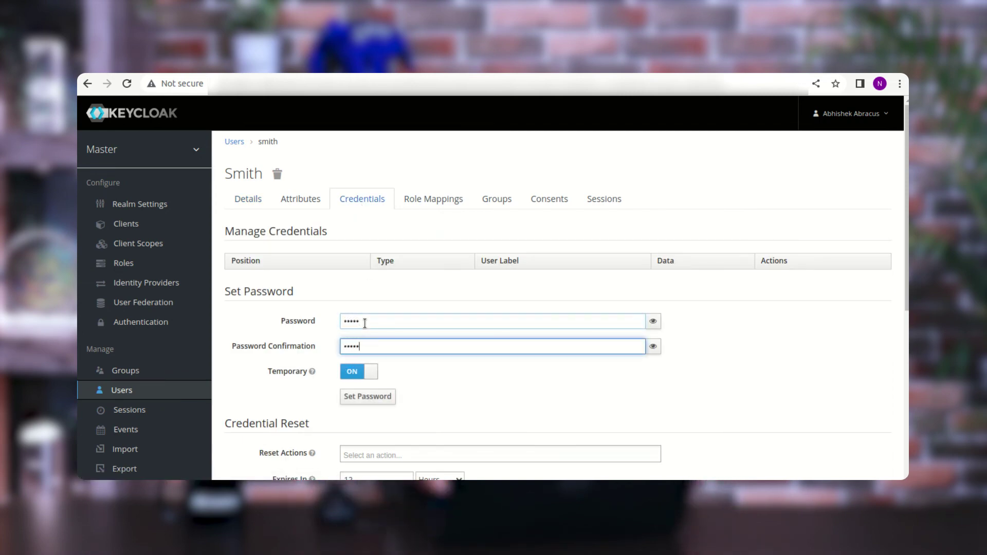
left_click(366, 398)
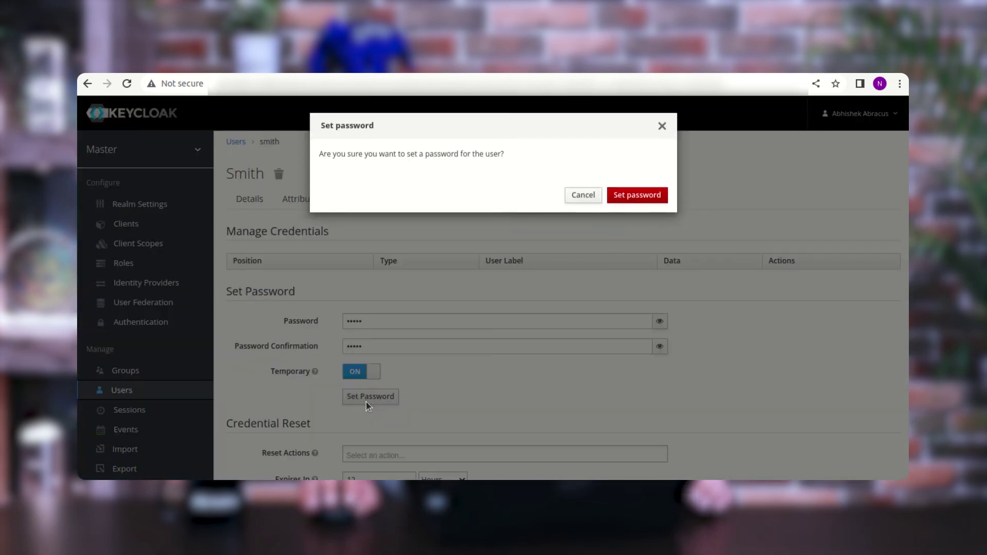
left_click(647, 200)
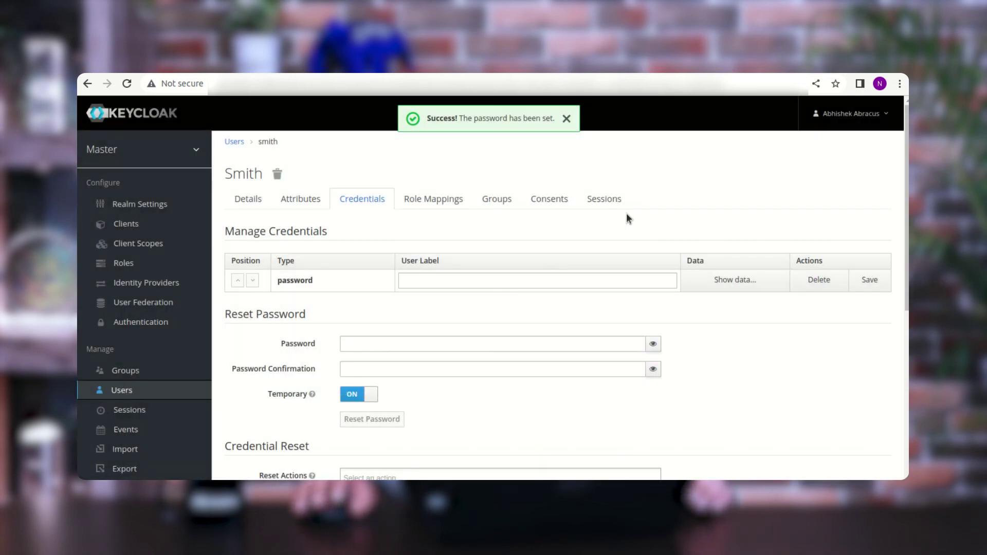
Go to Users, then Clients, then back to Users to see smith among the five users.
left_click(145, 393)
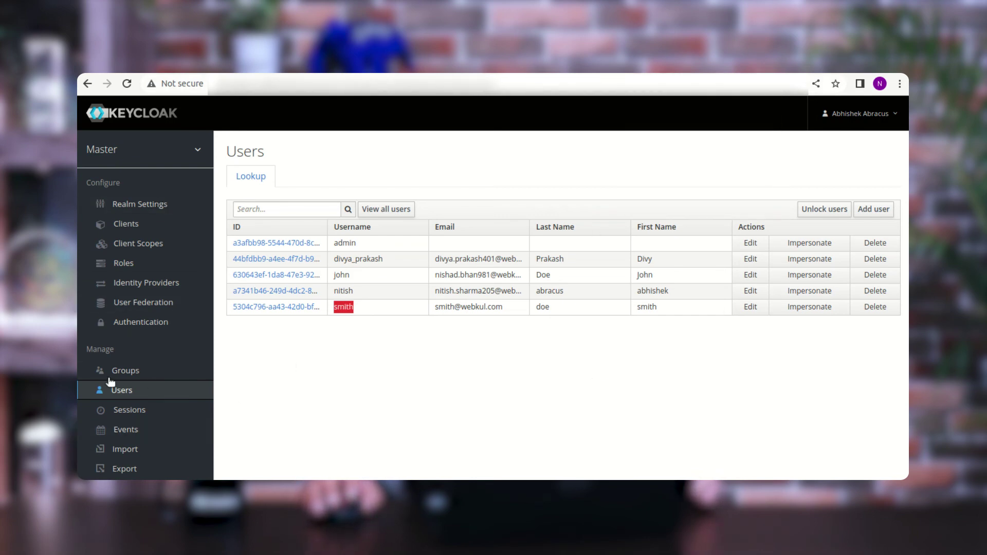
left_click(145, 229)
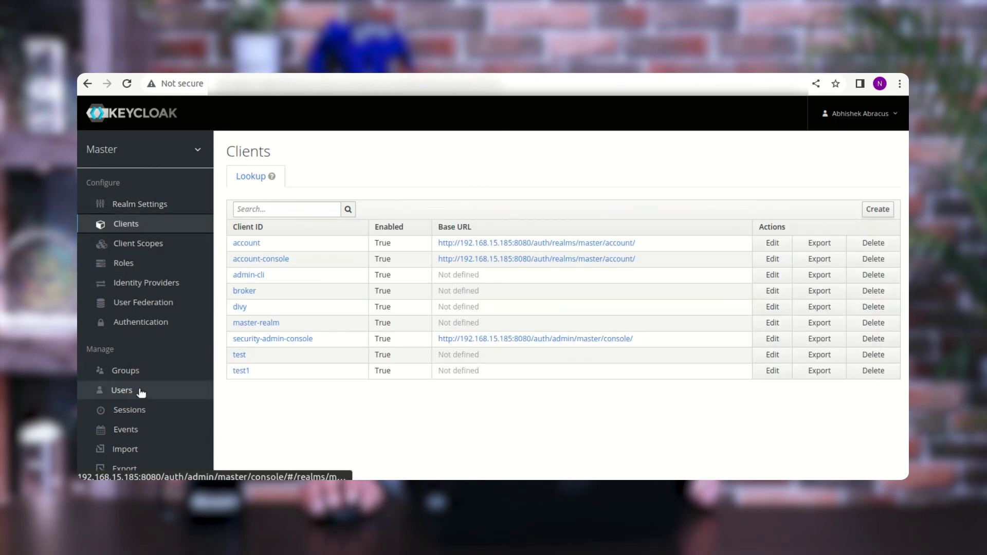
left_click(124, 390)
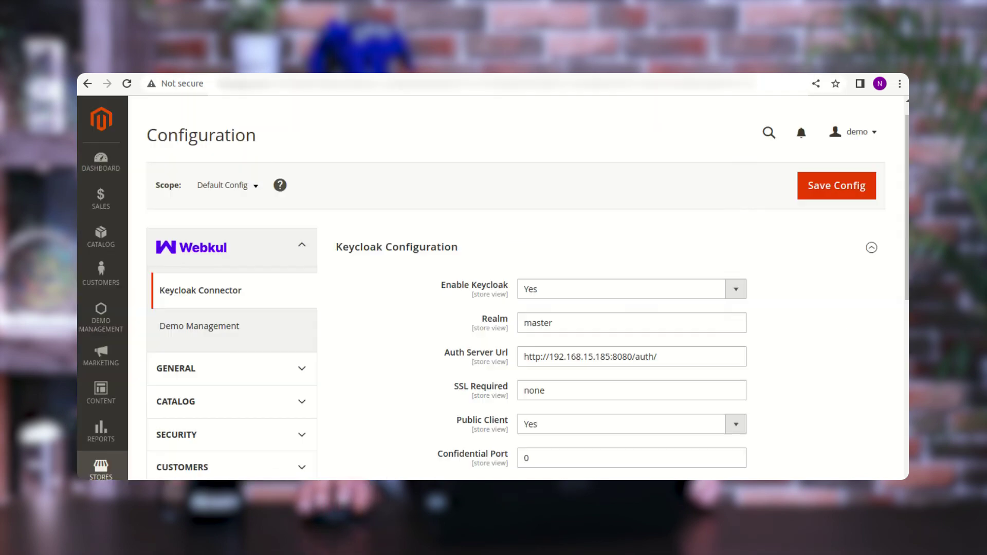
Check the Keycloak Connector fields (realm master, auth server URL, client id test) and save the config.
scroll(535, 341, "down", 1)
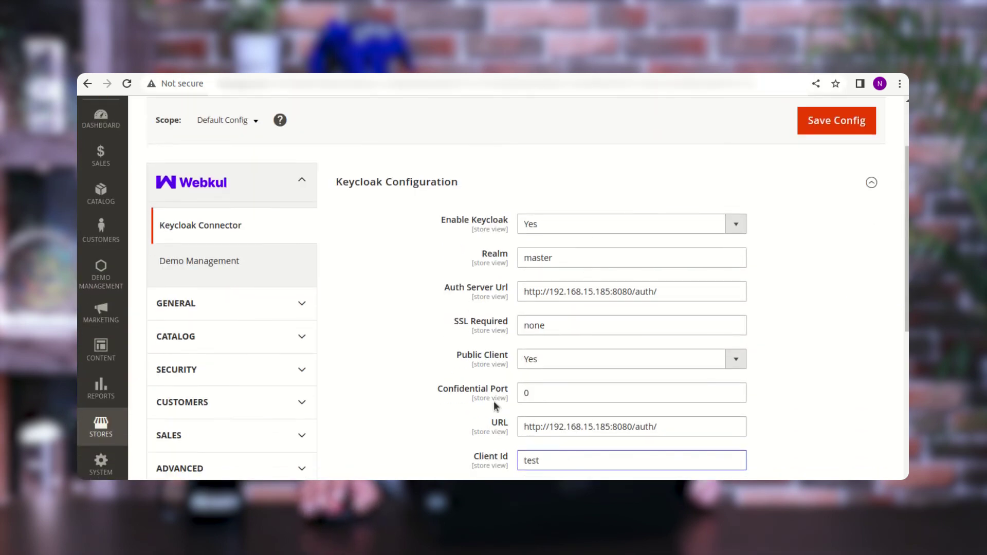
scroll(565, 349, "down", 1)
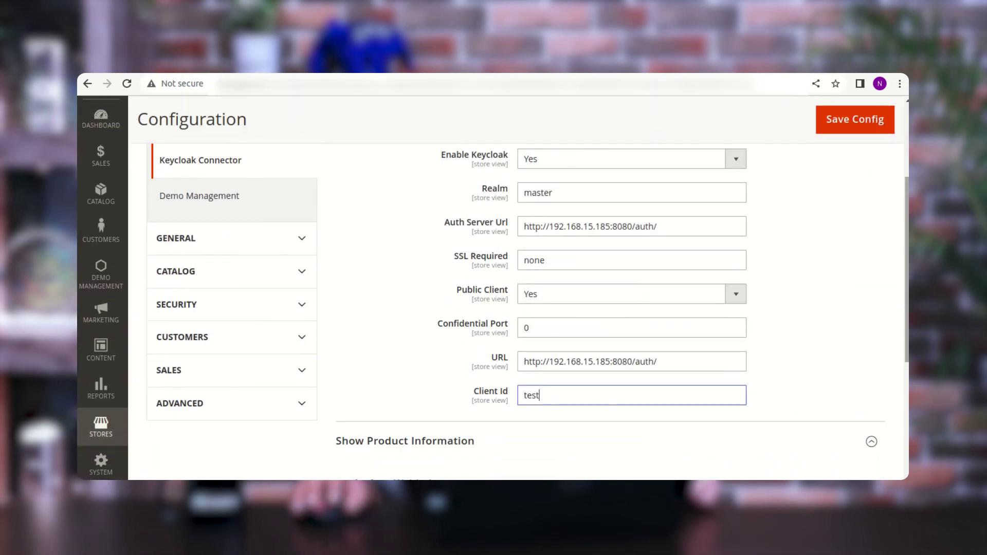
scroll(540, 295, "up", 1)
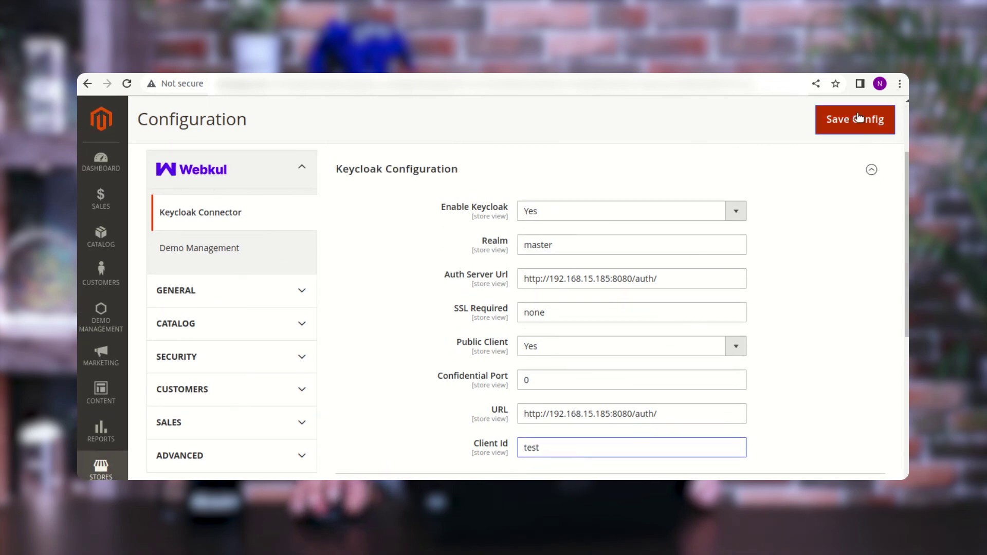
left_click(852, 130)
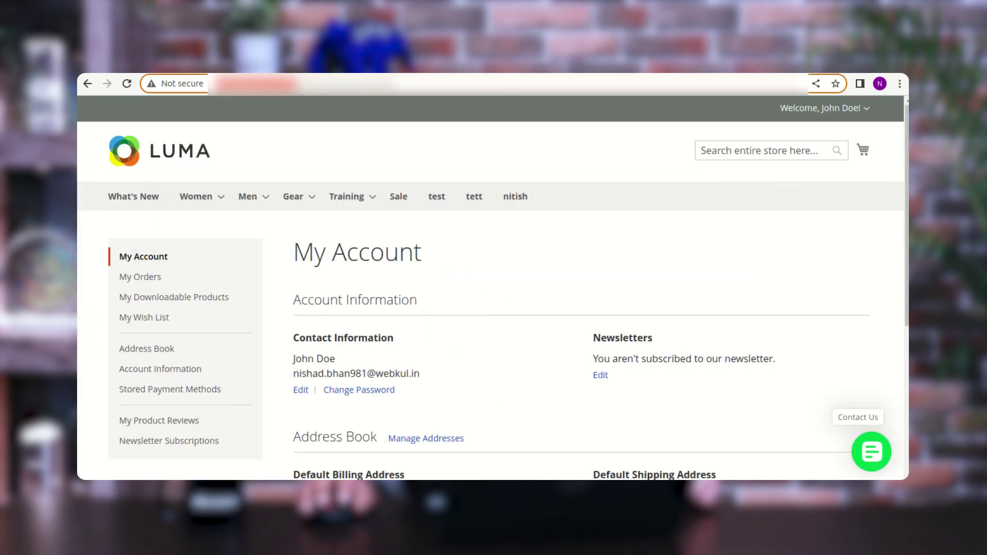
Sign the customer out, then open Customer Login to find the Sign In With Keycloak button.
left_click(865, 109)
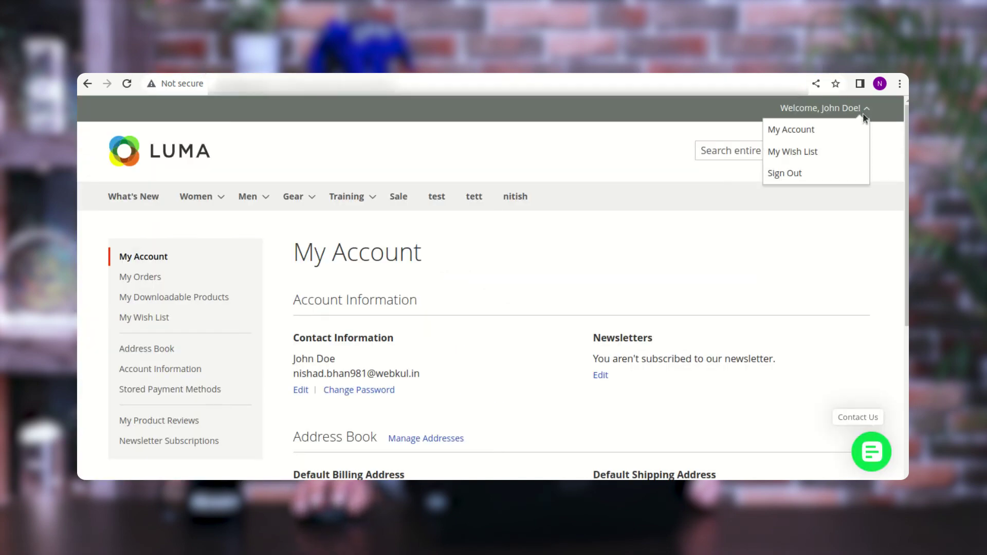
left_click(797, 171)
left_click(765, 110)
scroll(370, 360, "down", 3)
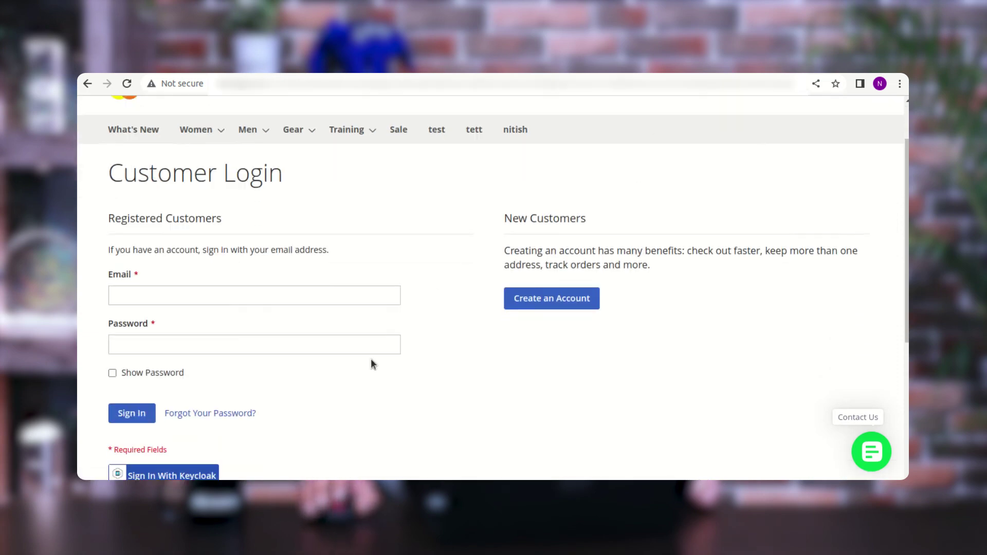